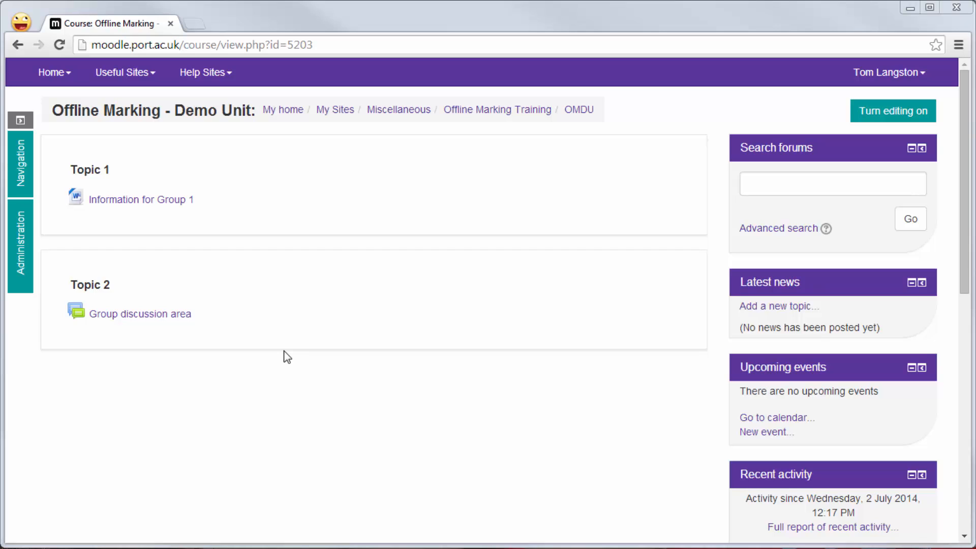
- Open the course's group management page and start auto-creating groups
click(20, 242)
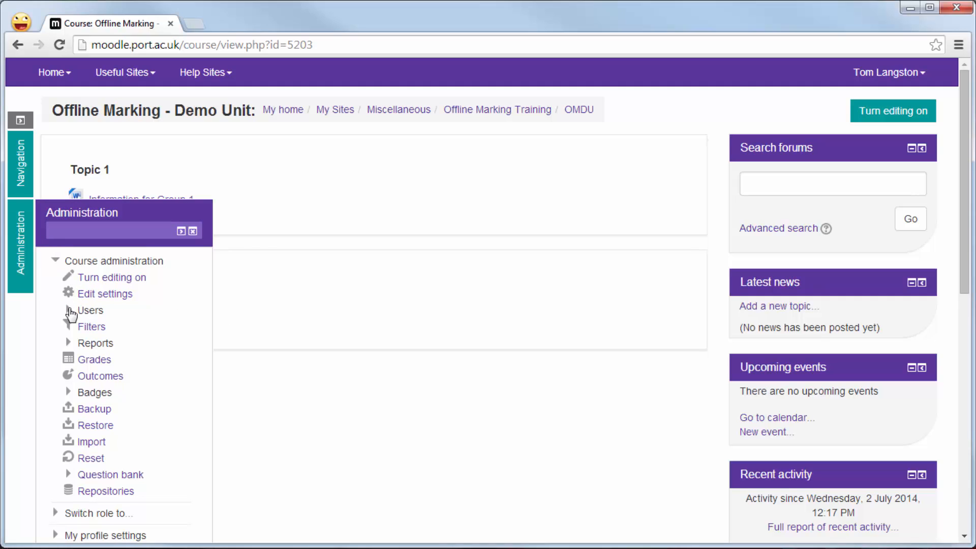
click(72, 312)
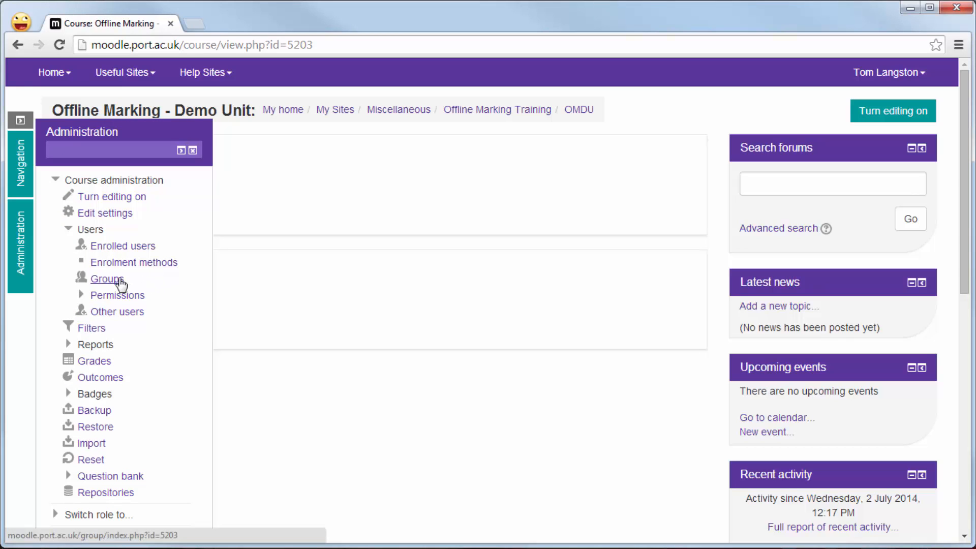
click(107, 279)
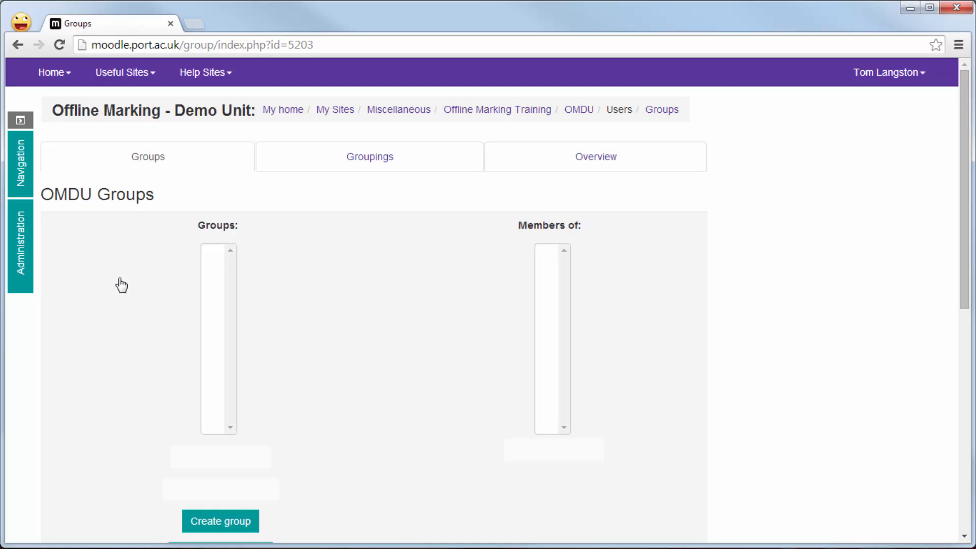
scroll(121, 285, down, 2)
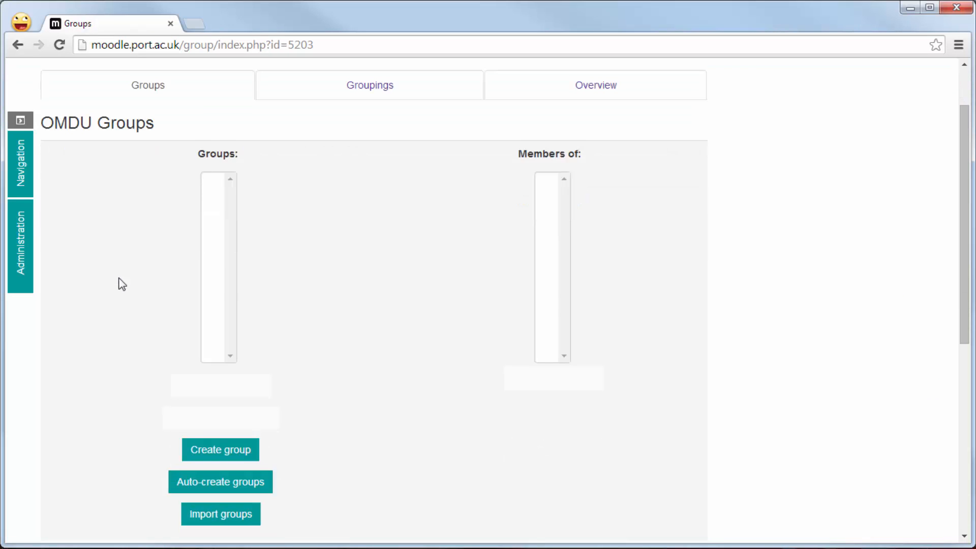
scroll(122, 284, down, 2)
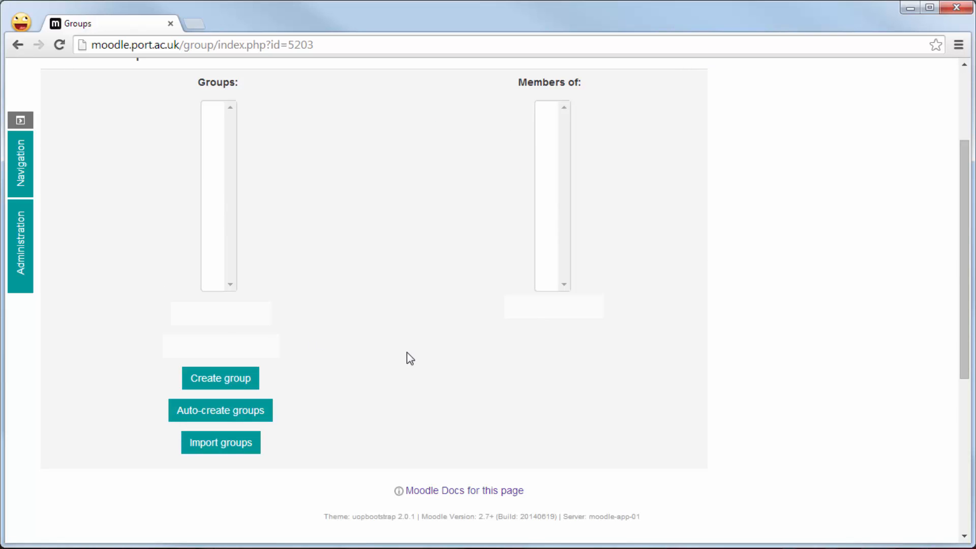
click(259, 416)
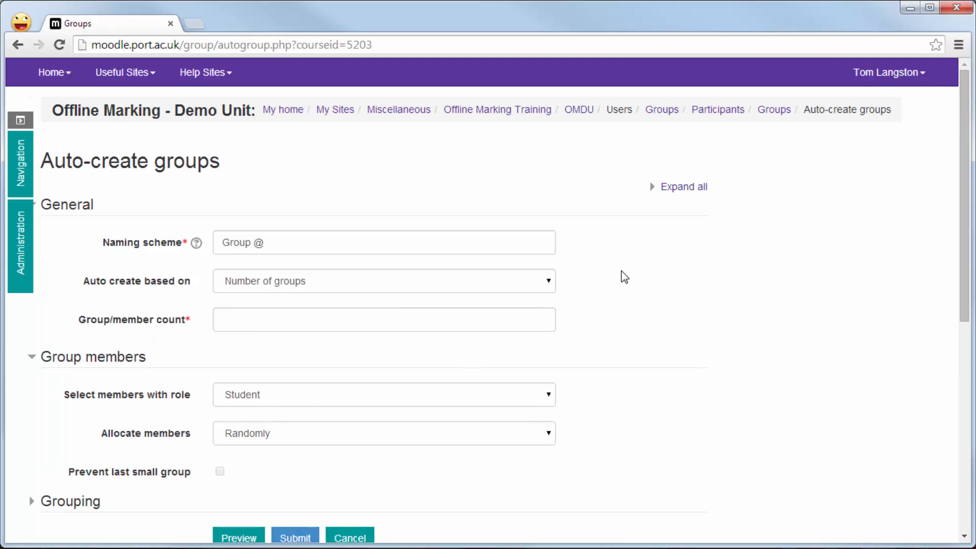
- Set the naming scheme for the auto-created groups to "Workplacement #"
scroll(621, 272, down, 2)
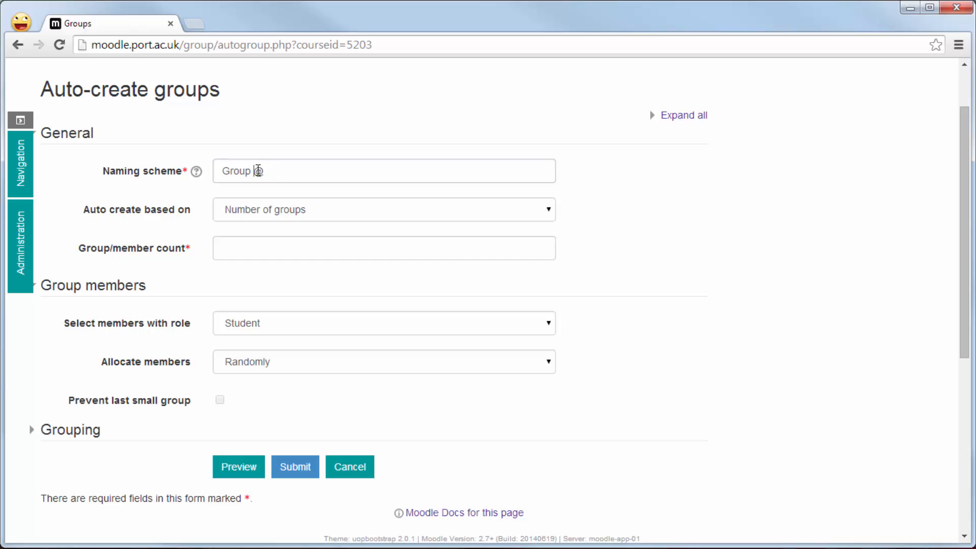
double_click(259, 171)
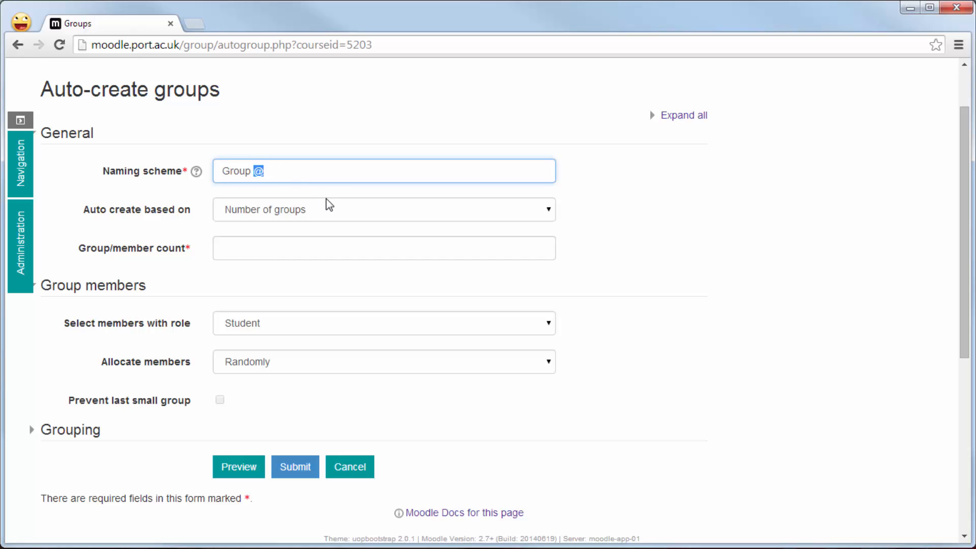
text(#)
drag(250, 171, 221, 171)
text(Workplacement)
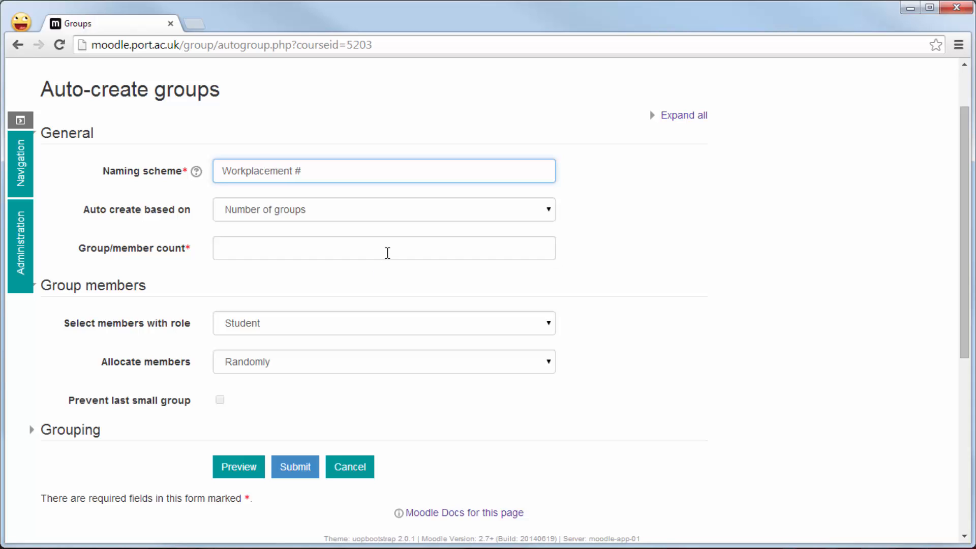
- Base the automatic creation on the number of groups and set the group count to 4
click(548, 212)
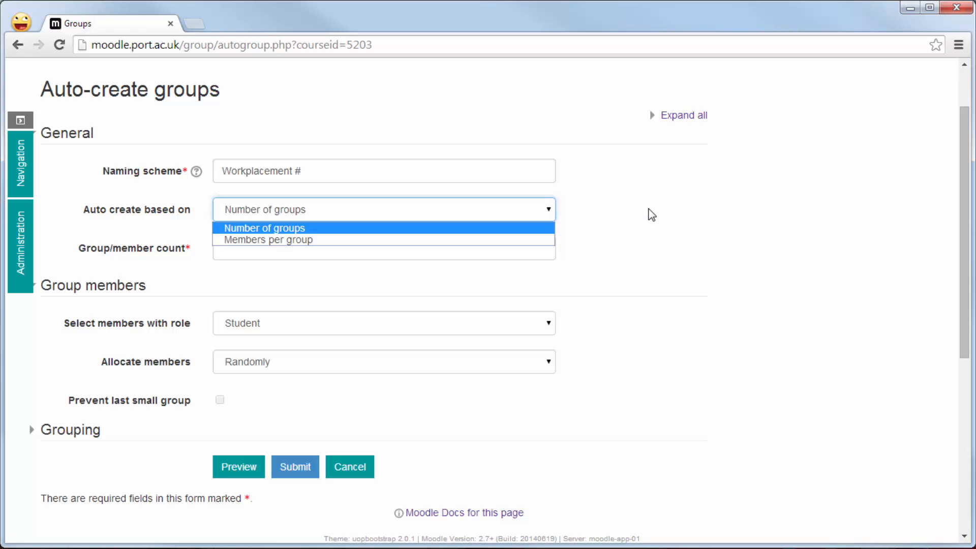
click(550, 229)
click(336, 245)
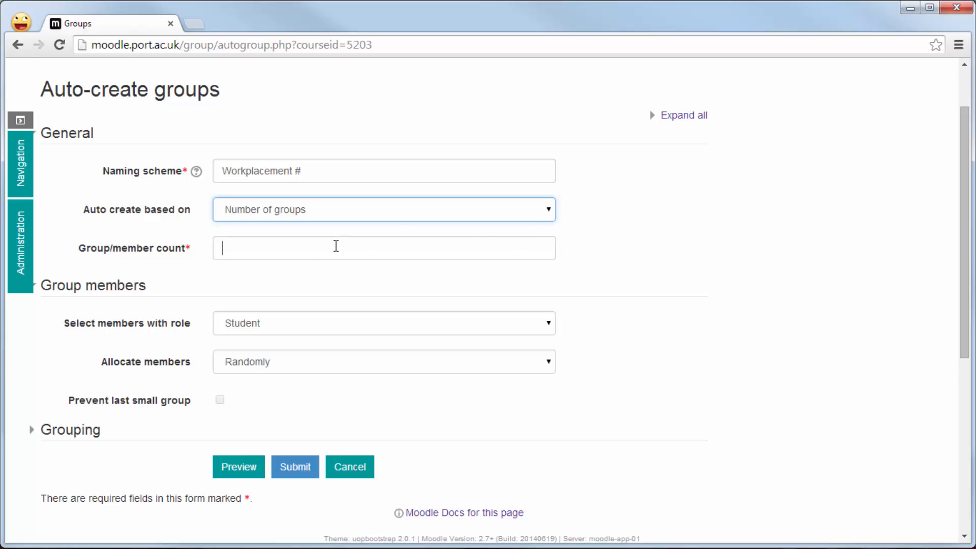
text(4)
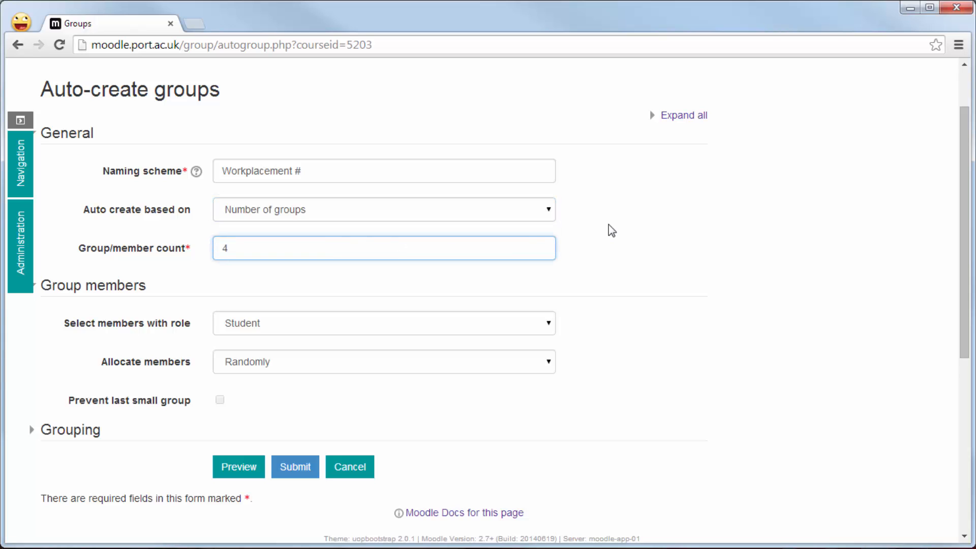
- Keep Student as the member role with random allocation, and submit the form to create the groups
scroll(607, 239, down, 3)
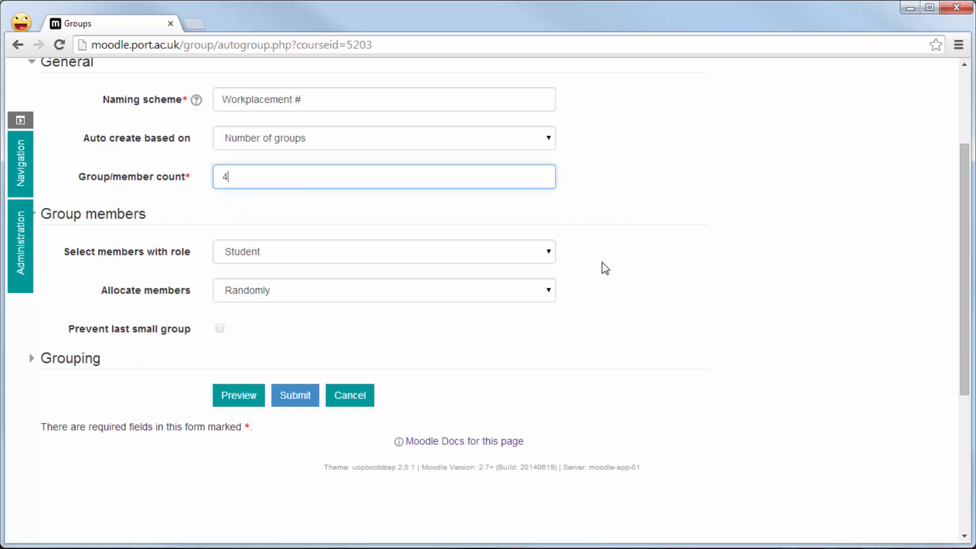
click(546, 252)
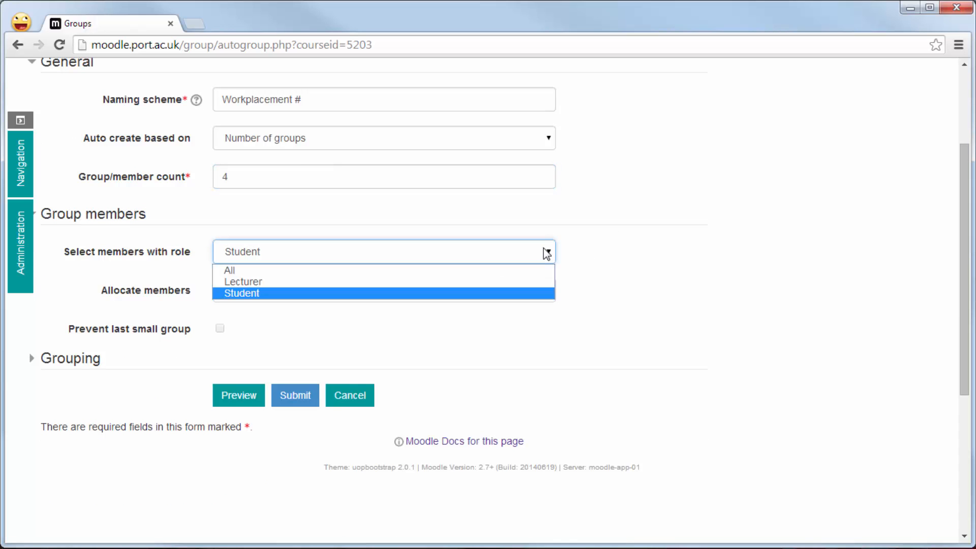
click(530, 294)
click(550, 291)
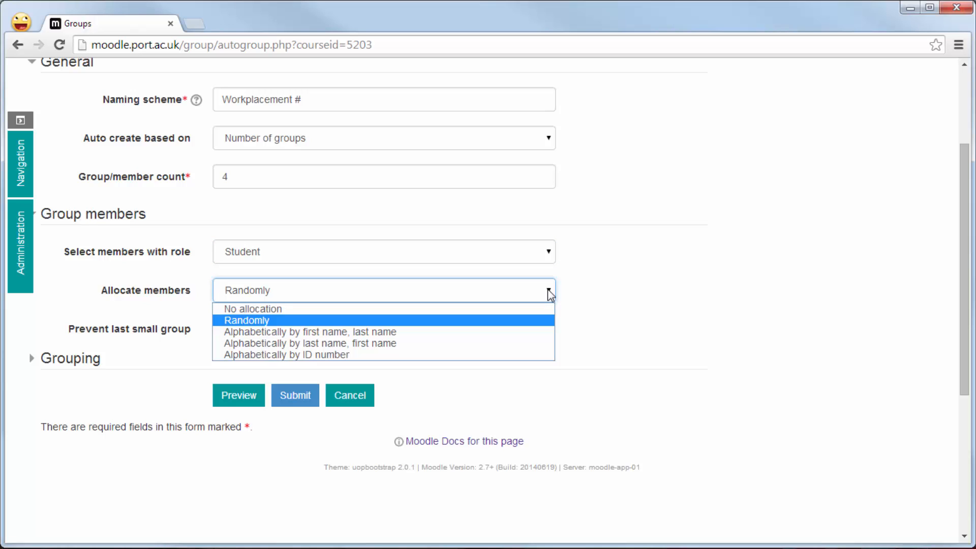
click(550, 295)
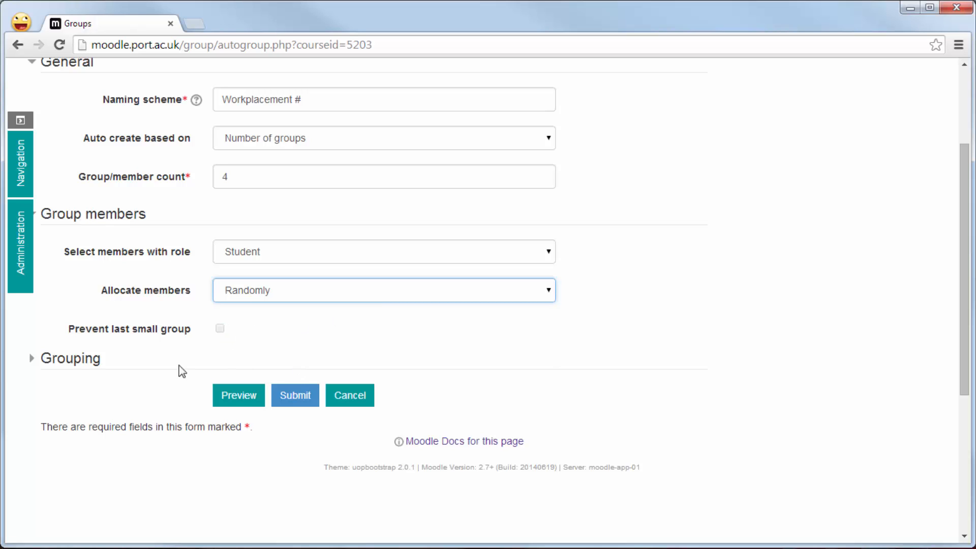
click(296, 400)
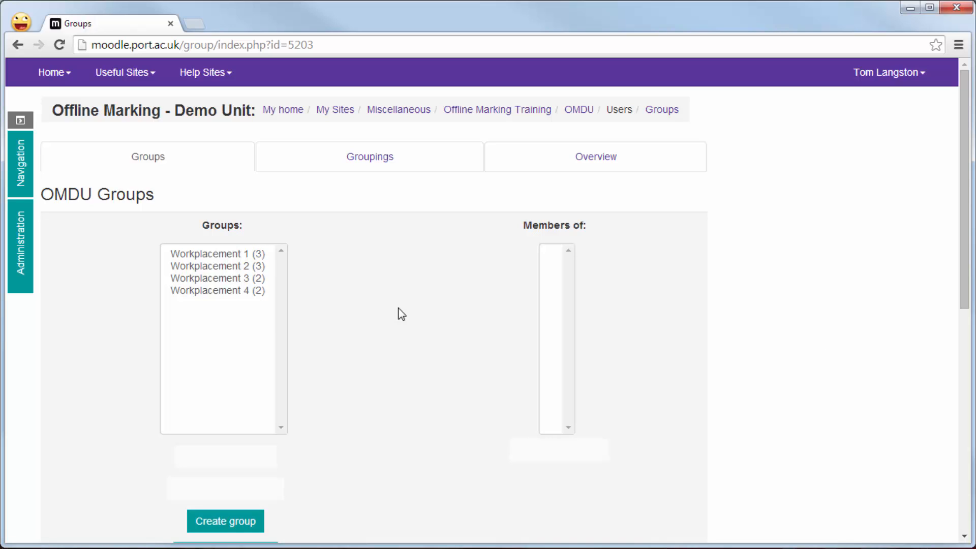
- Turn on editing for the OMDU course page and open the settings of the Group discussion area forum in Topic 2
click(580, 110)
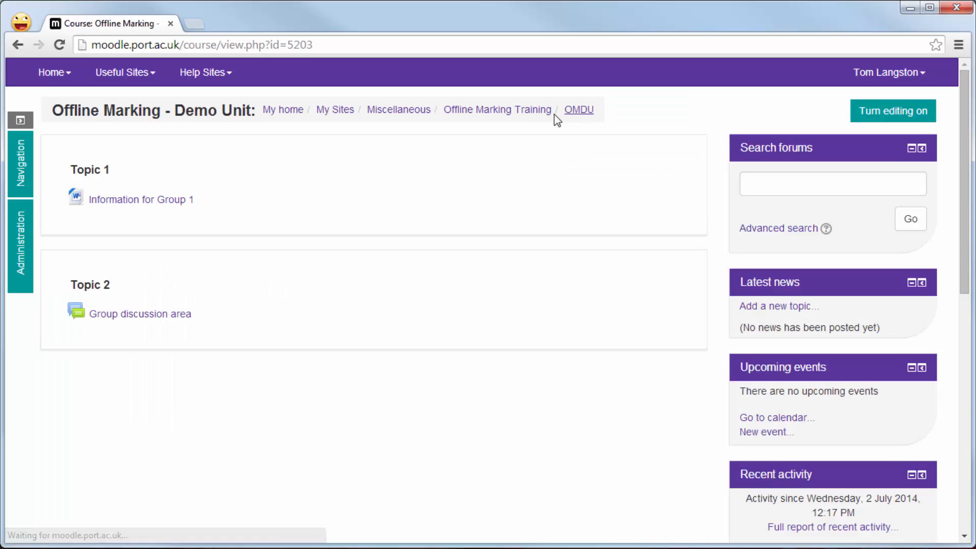
click(887, 116)
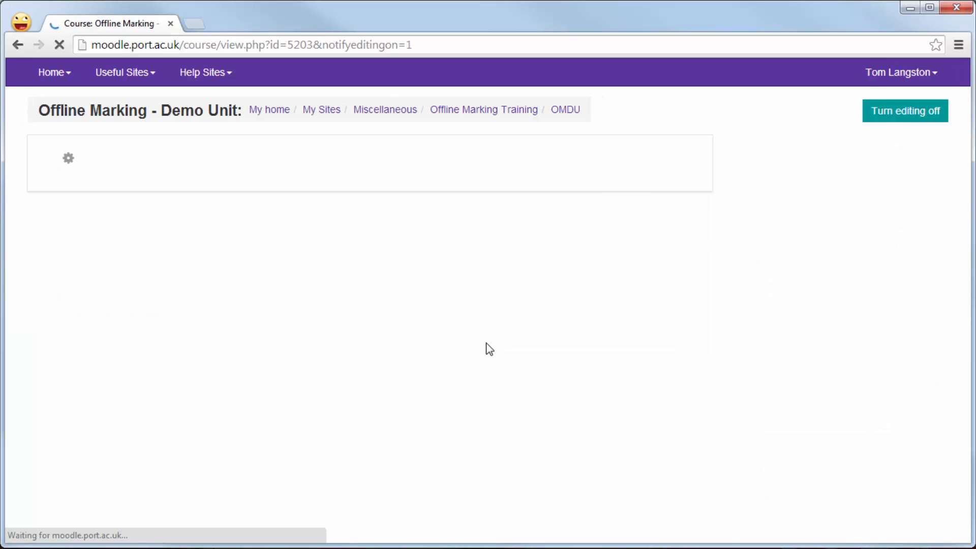
scroll(489, 349, down, 3)
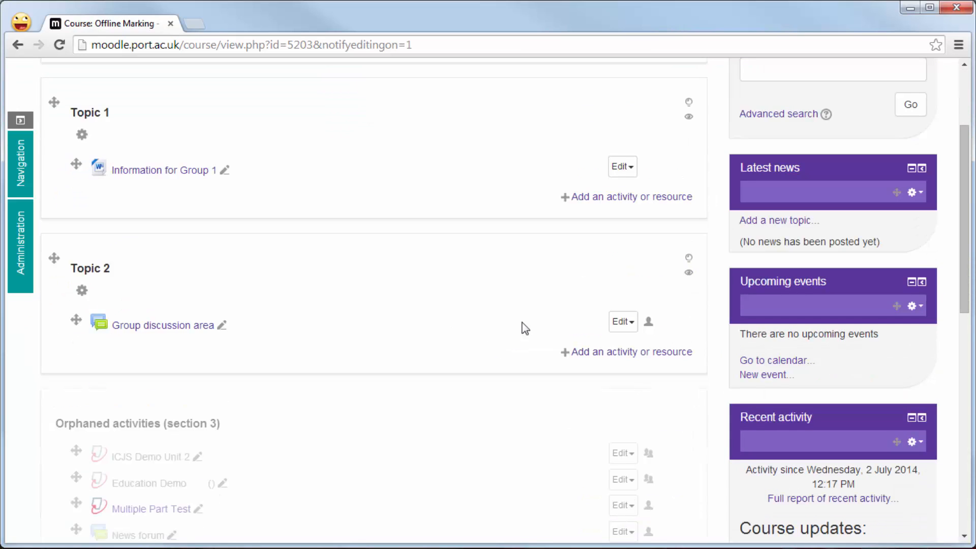
click(628, 322)
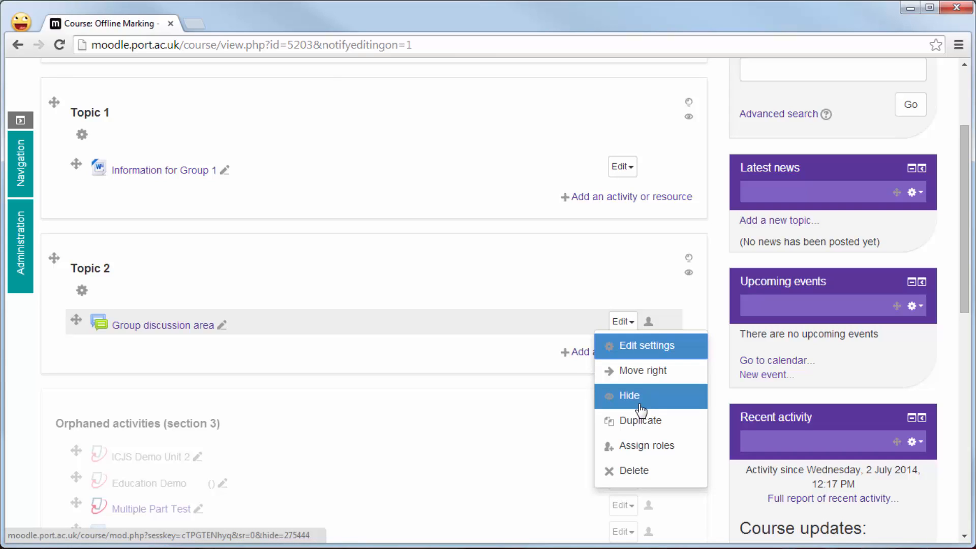
click(680, 352)
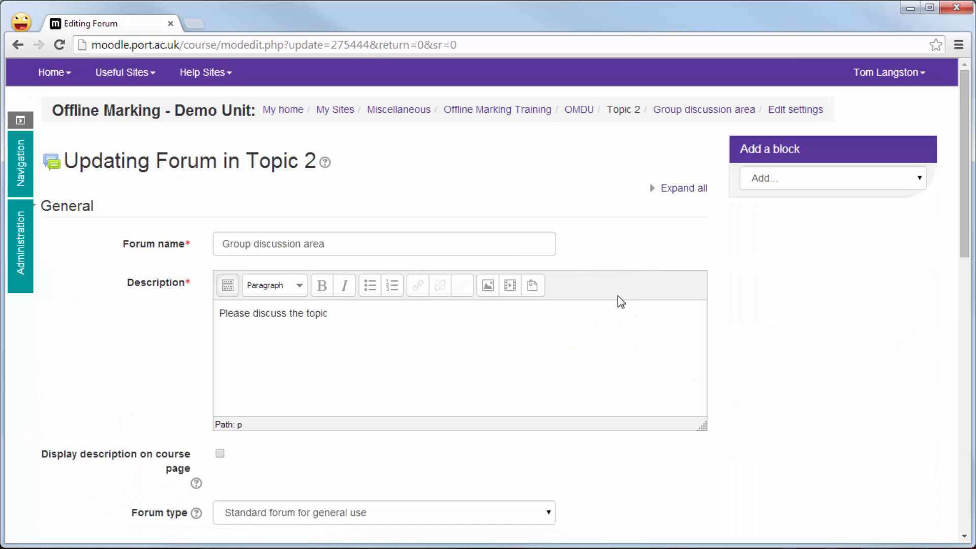
- Set the forum's group mode to Separate groups in the common module settings, then save and display the forum
scroll(623, 297, down, 7)
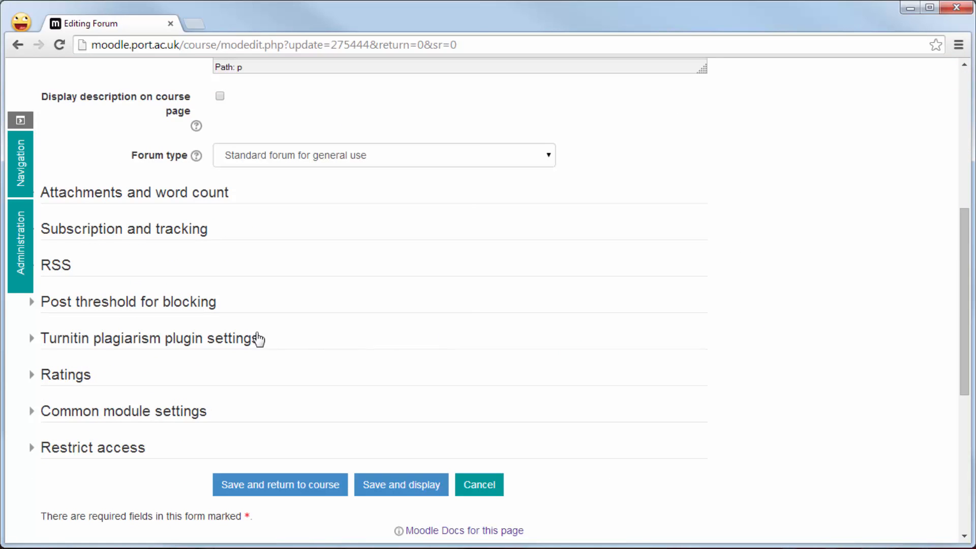
click(58, 415)
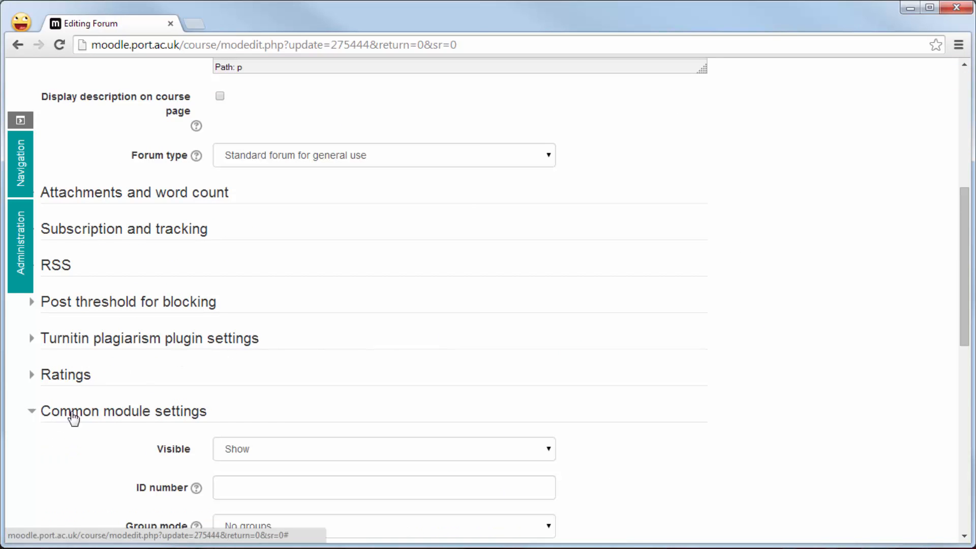
scroll(669, 418, down, 3)
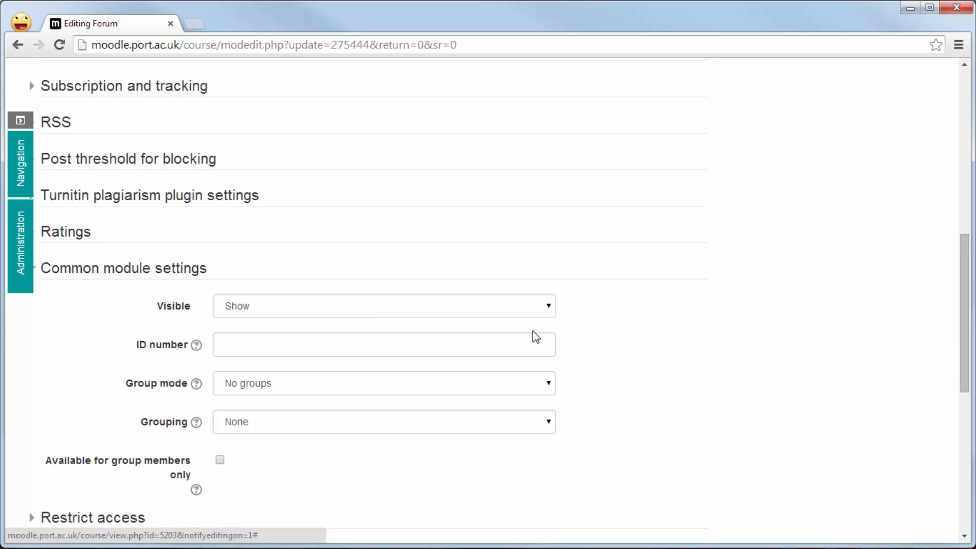
click(484, 388)
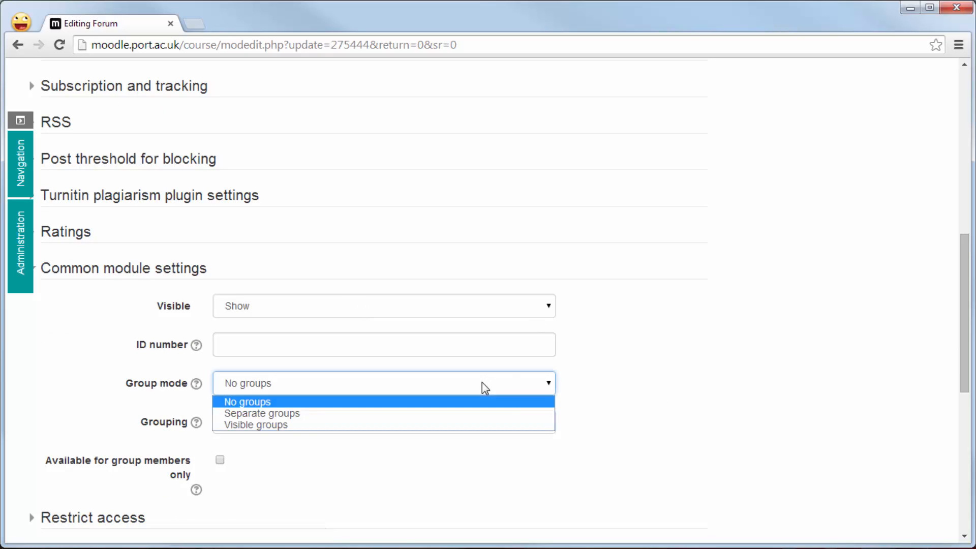
click(543, 413)
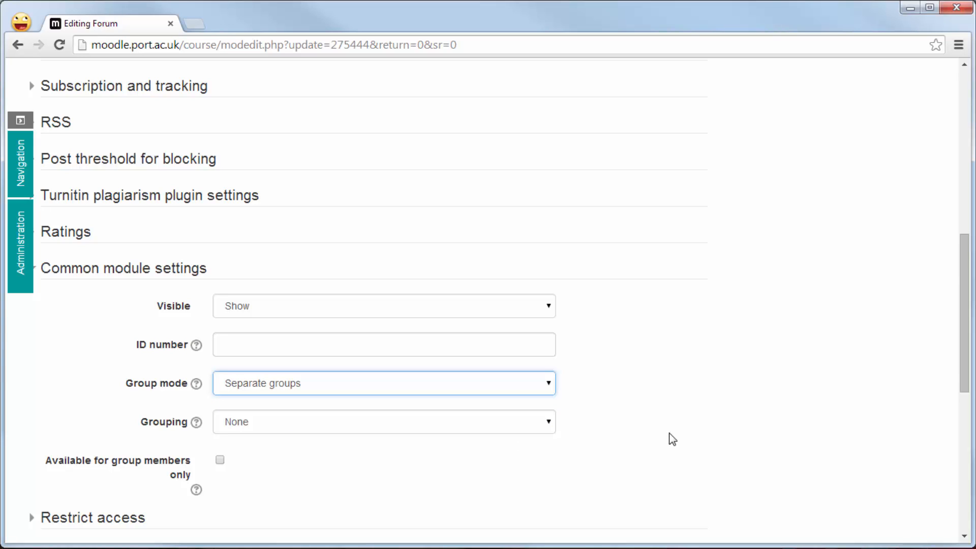
scroll(669, 439, down, 2)
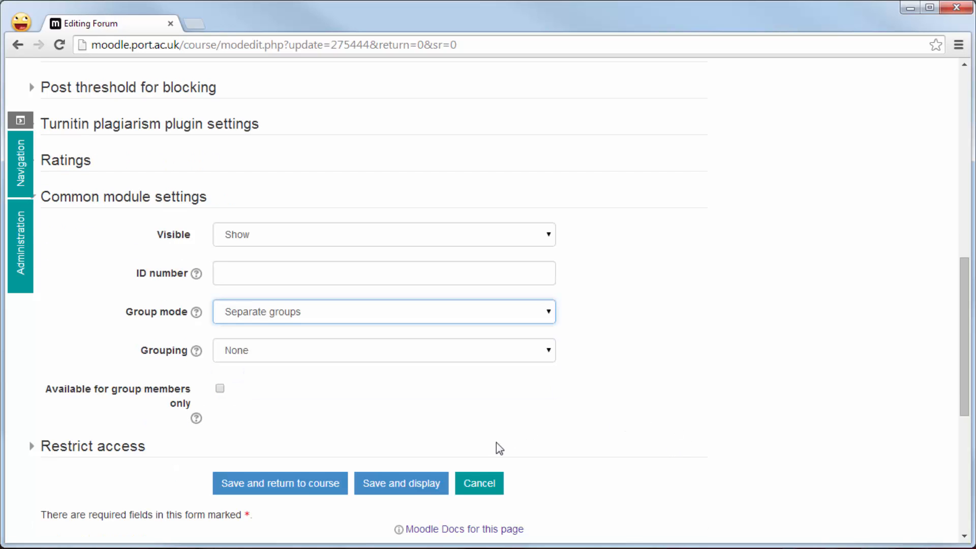
click(373, 488)
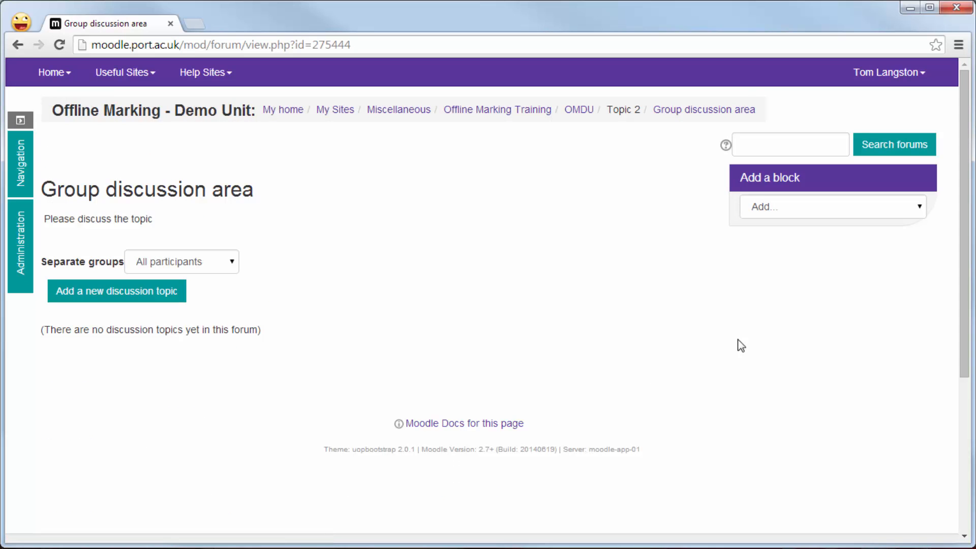
- Check which groups can be chosen in the forum's Separate groups selector
scroll(543, 305, down, 1)
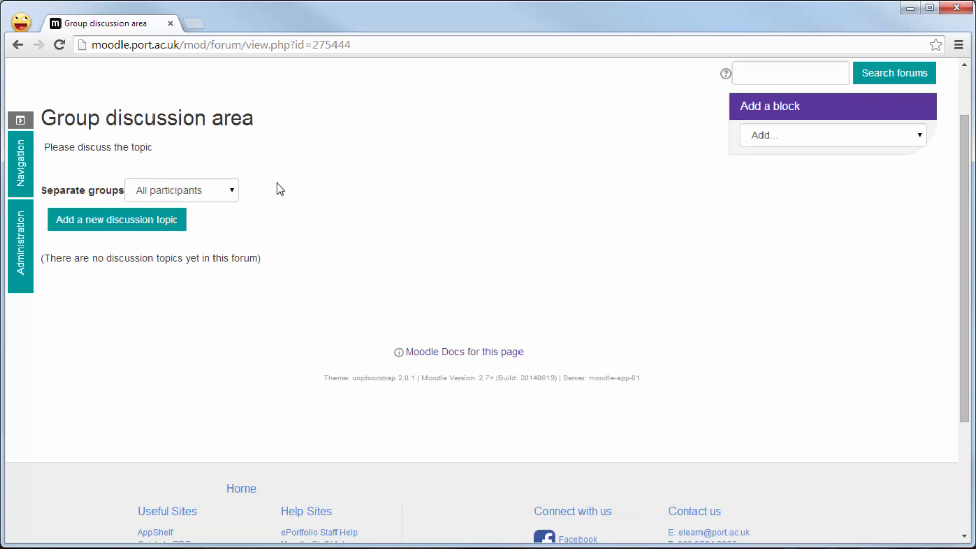
click(231, 191)
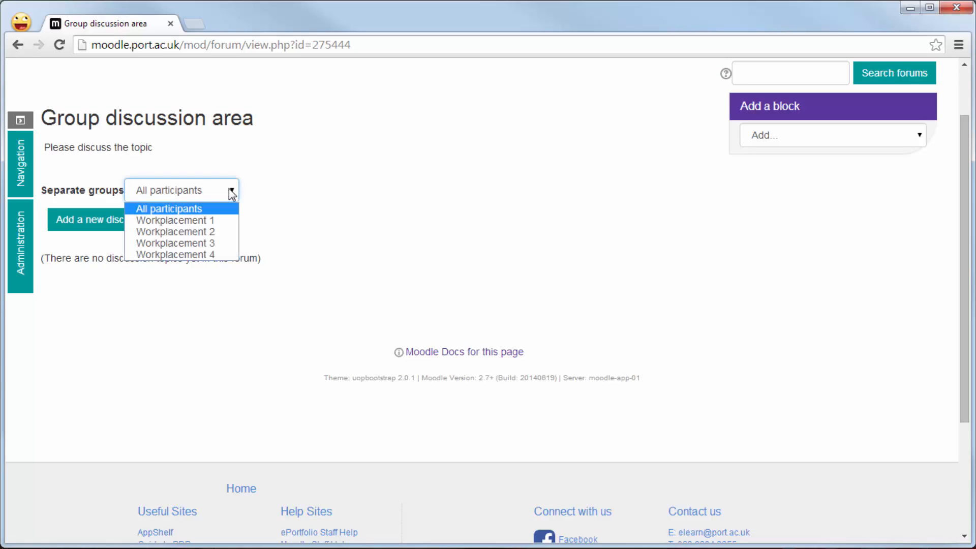
click(356, 194)
- Start a new discussion topic in the forum with subject "Topic 1" and message "Please leave a message"
click(157, 220)
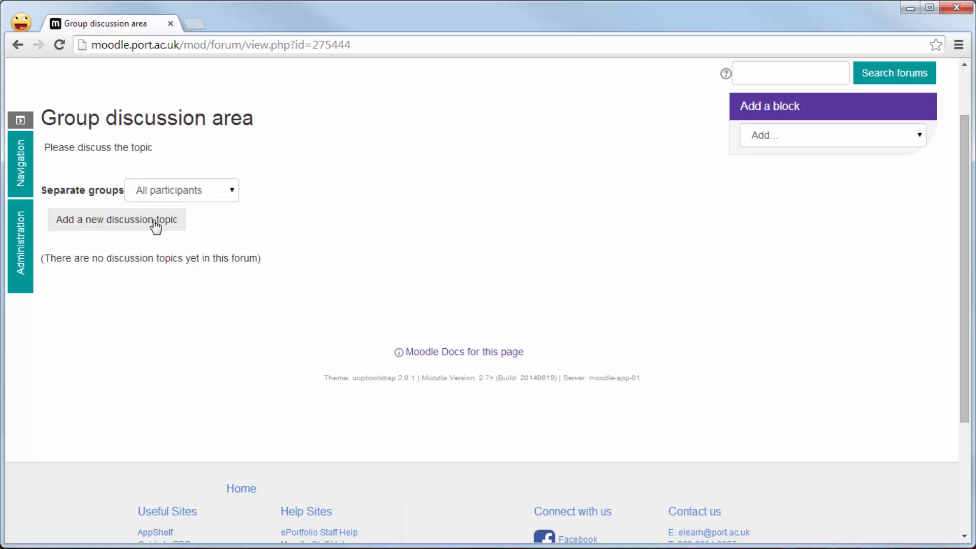
scroll(285, 239, down, 4)
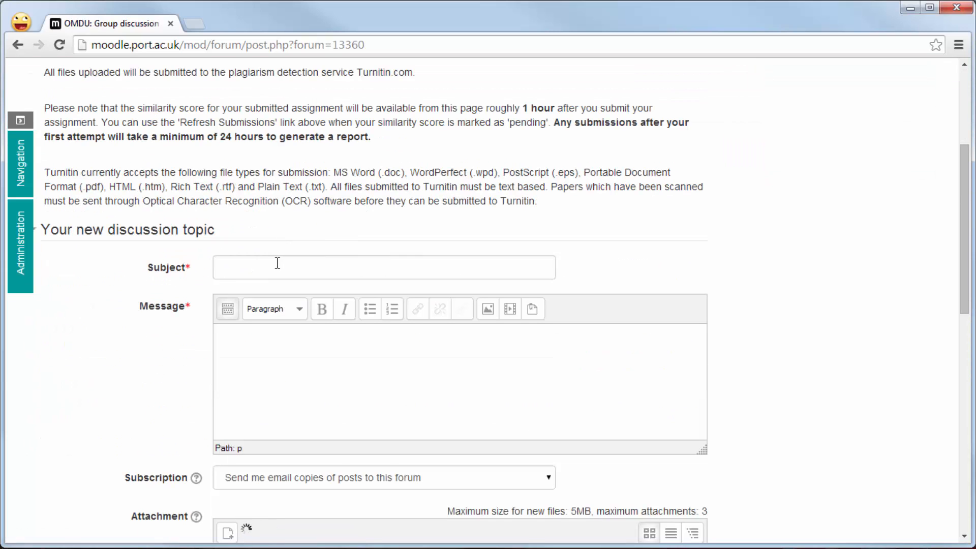
click(279, 265)
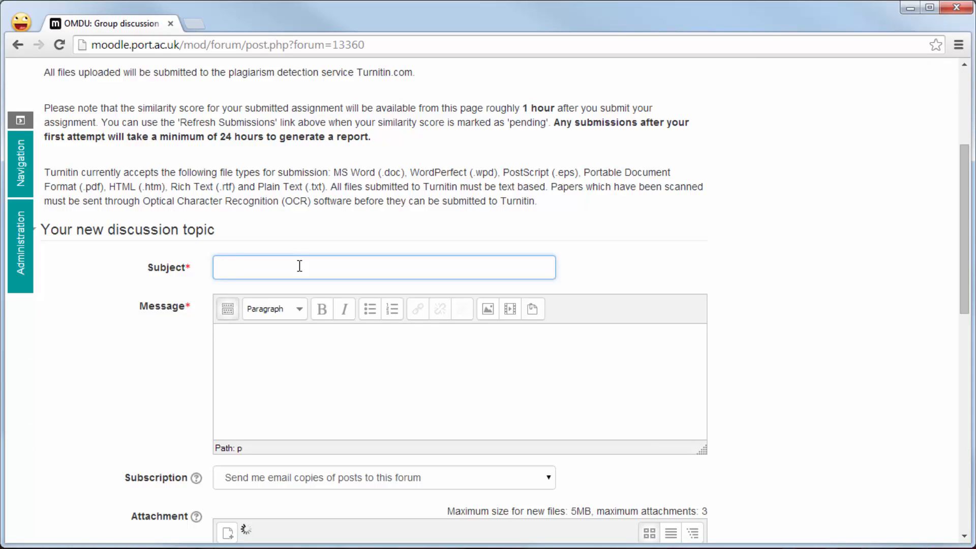
text(Topic 1)
click(293, 340)
text(Please)
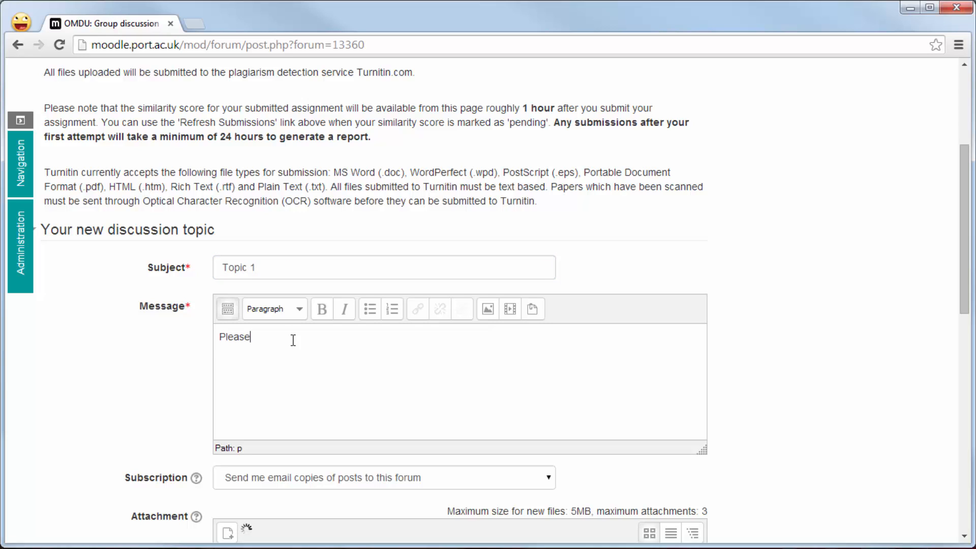
text( leave a message)
- Post Topic 1 with the group left at All participants and return to the forum's discussion list
scroll(352, 348, down, 3)
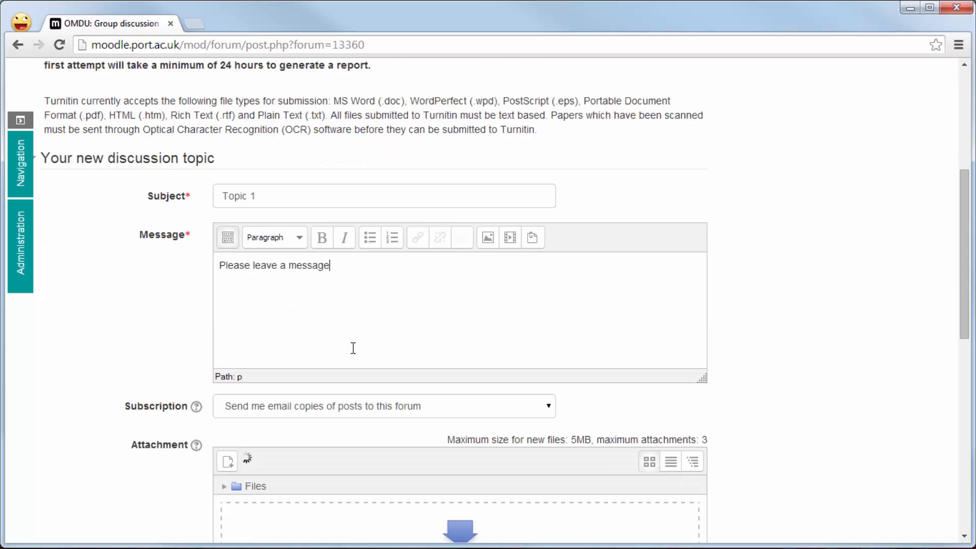
scroll(635, 340, down, 1)
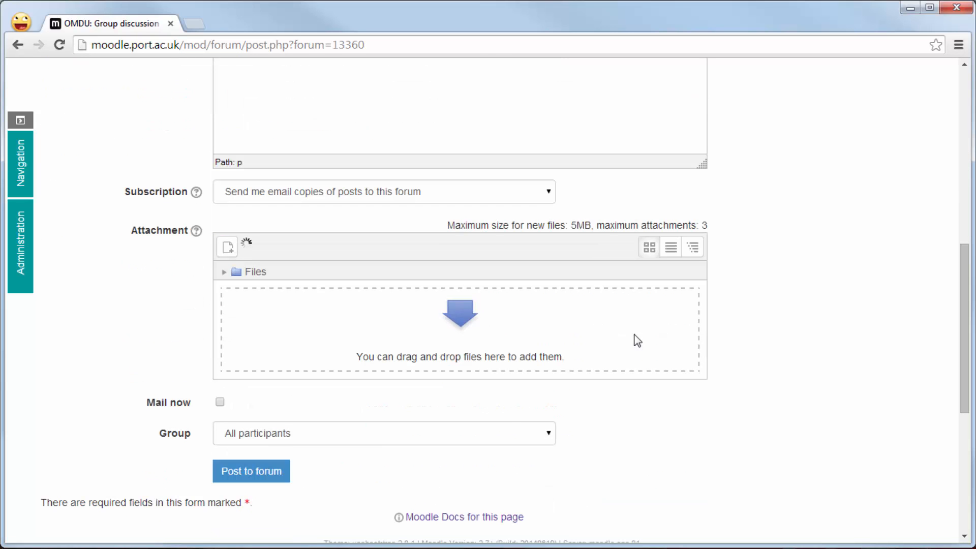
click(248, 475)
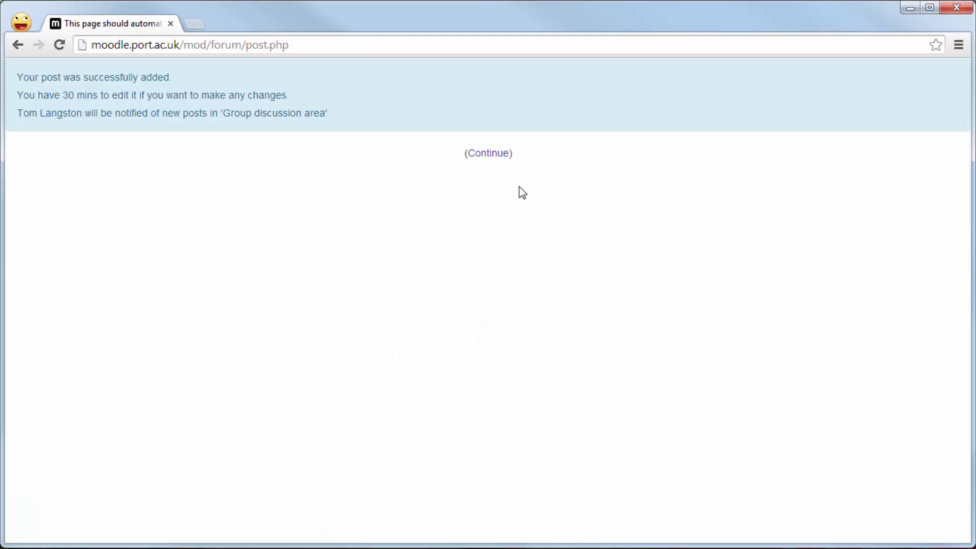
click(495, 154)
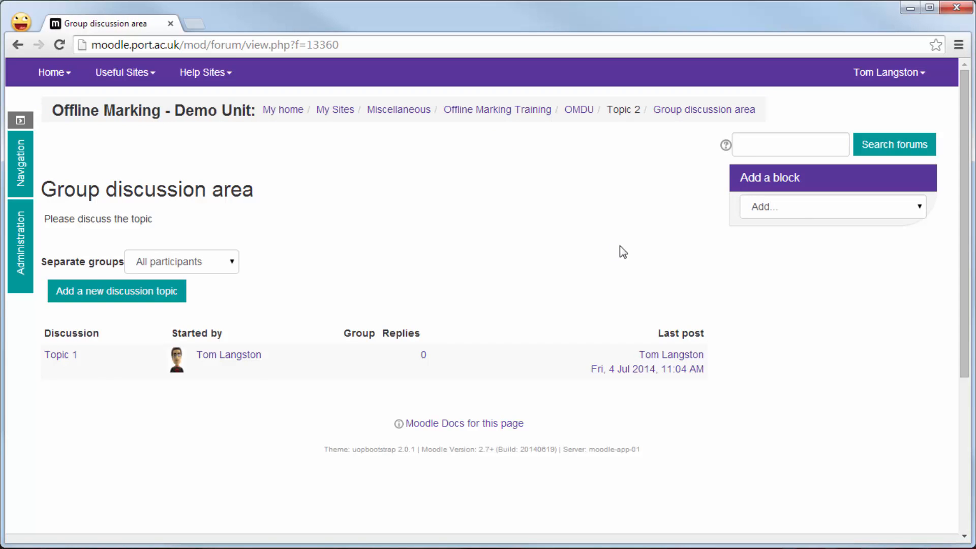
- View the forum's discussions for Workplacement 1 and switch the separate group to Workplacement 2
click(227, 262)
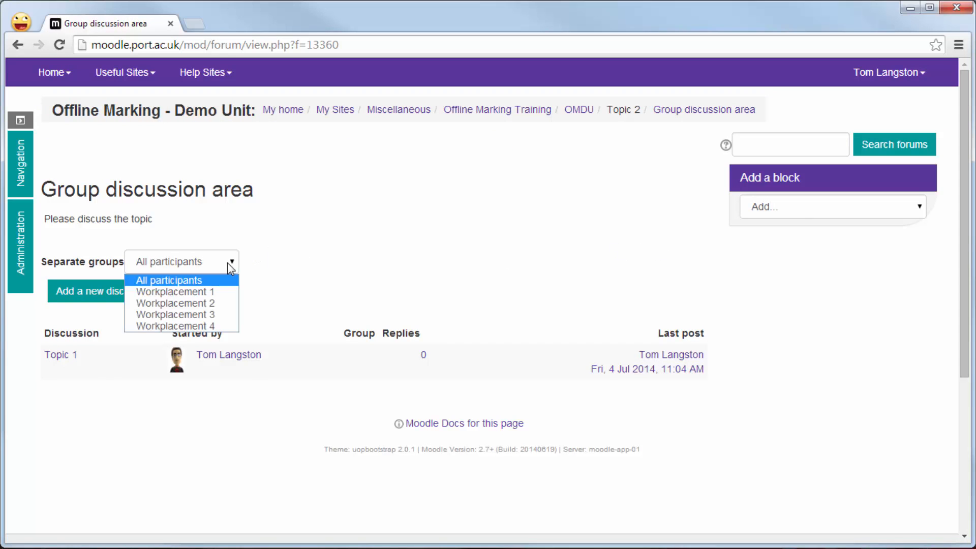
click(217, 293)
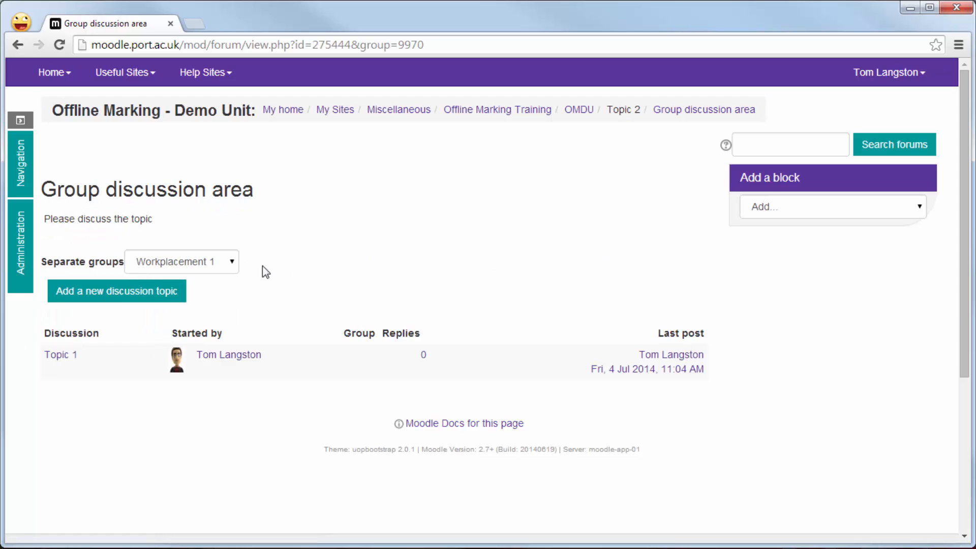
click(234, 262)
click(231, 301)
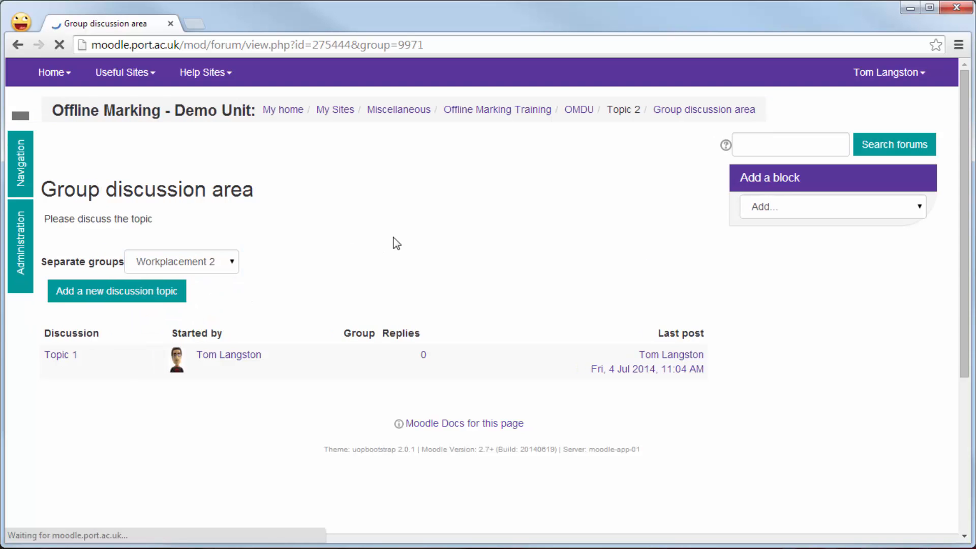
- Start another discussion topic with subject "Topic 2" and message "Please leave a message"
click(158, 298)
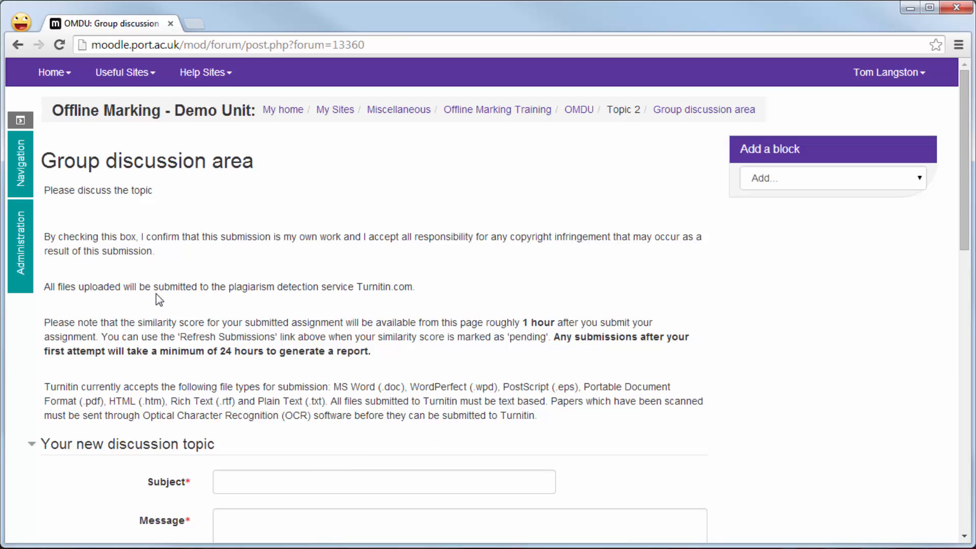
scroll(245, 297, down, 3)
click(307, 263)
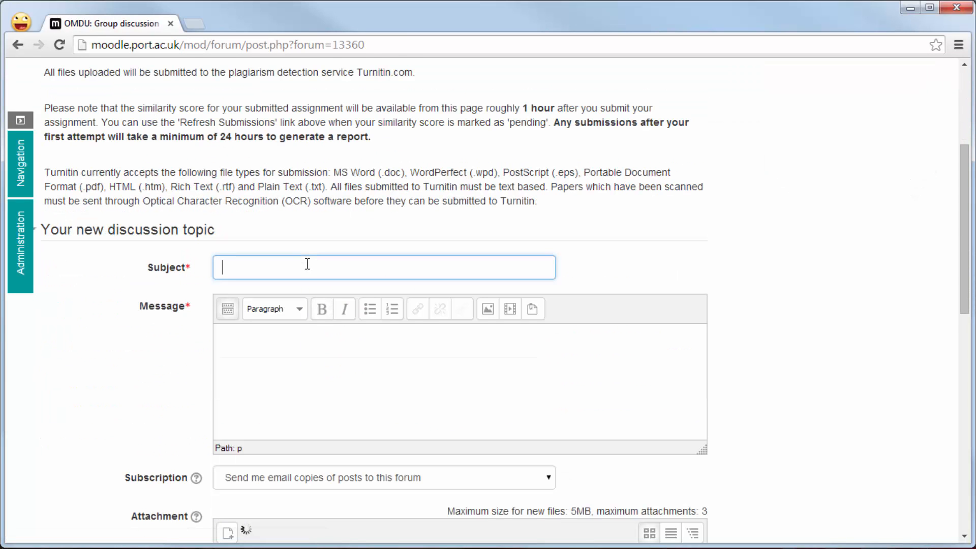
text(Topic 2)
key(Tab)
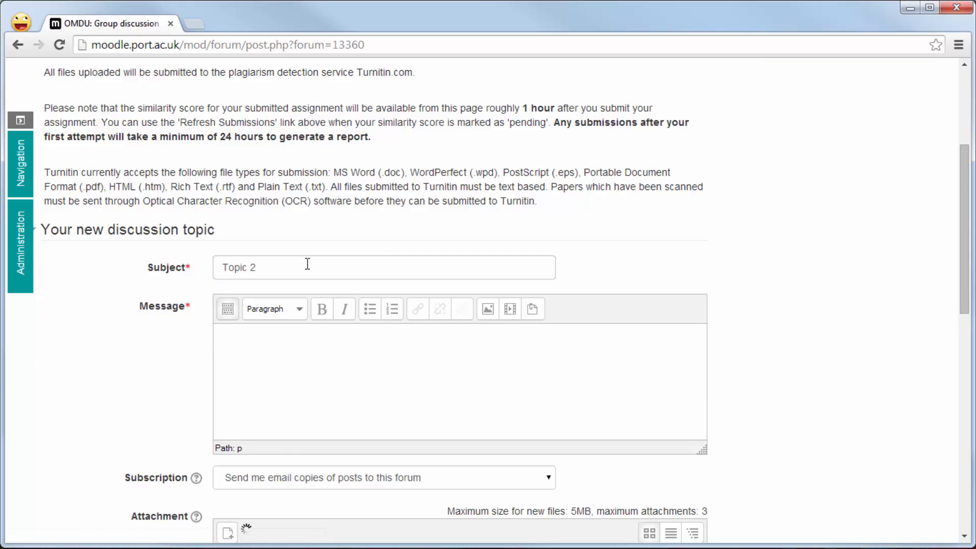
text(Please leave a message)
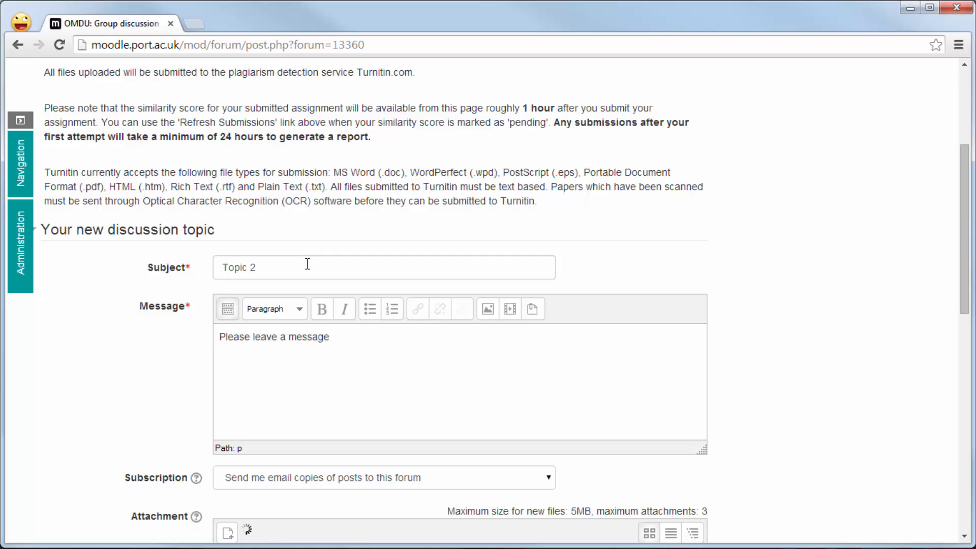
- Post Topic 2 with Workplacement 2 as its group and return to the forum's discussion list
scroll(333, 303, down, 5)
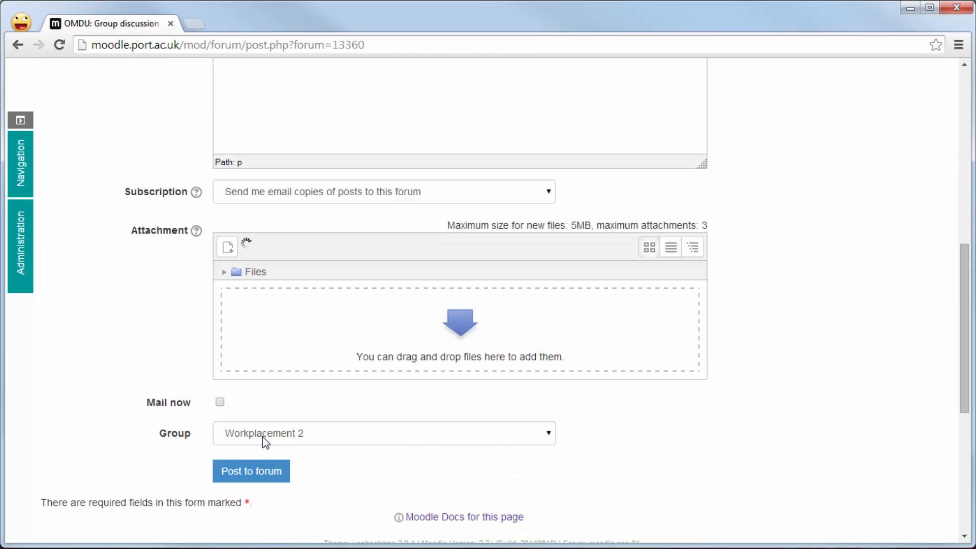
click(550, 437)
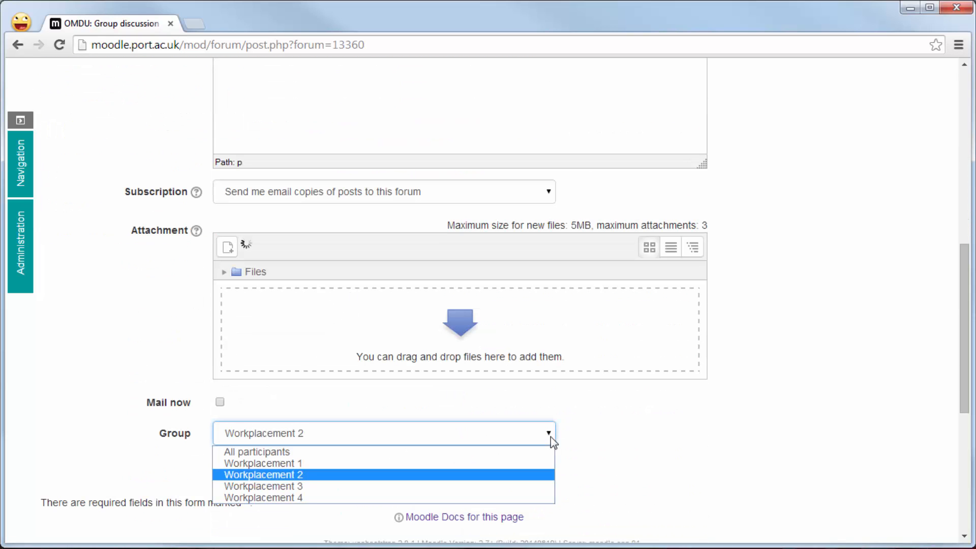
click(537, 473)
click(272, 476)
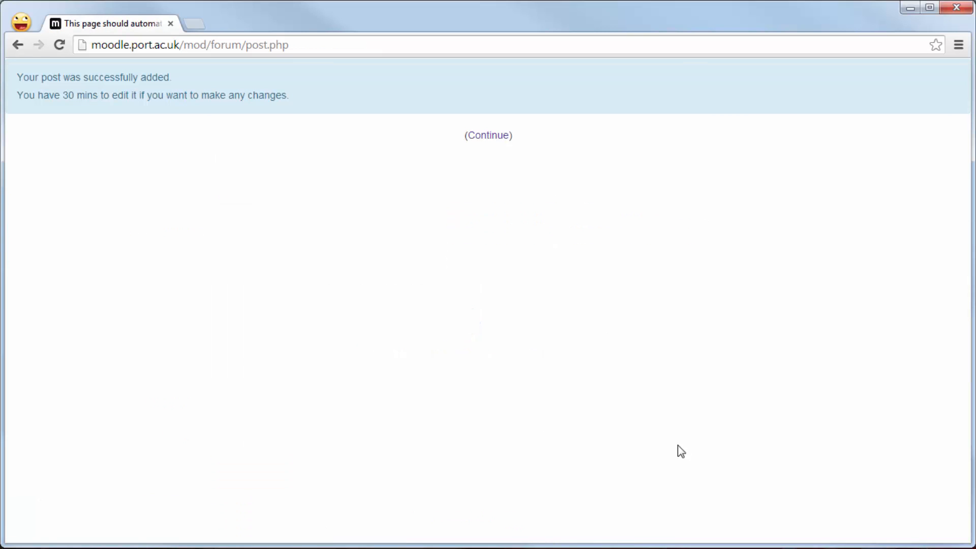
click(493, 136)
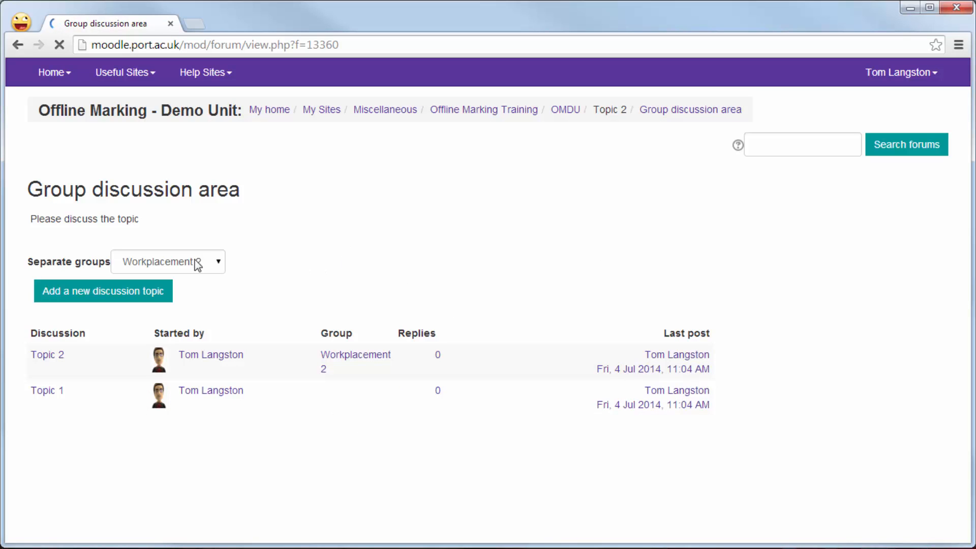
- Compare the discussions shown for Workplacement 1, Workplacement 3 and All participants in the forum
click(218, 263)
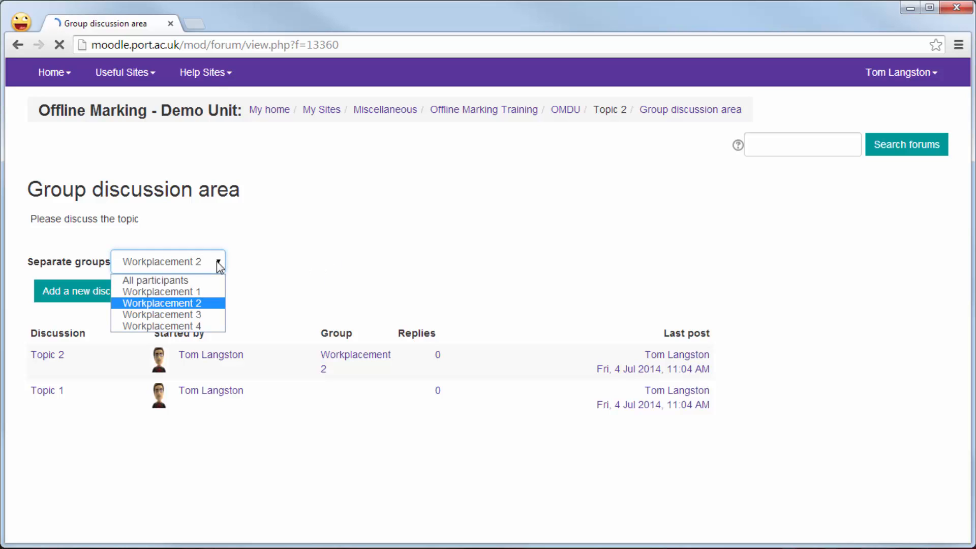
click(211, 291)
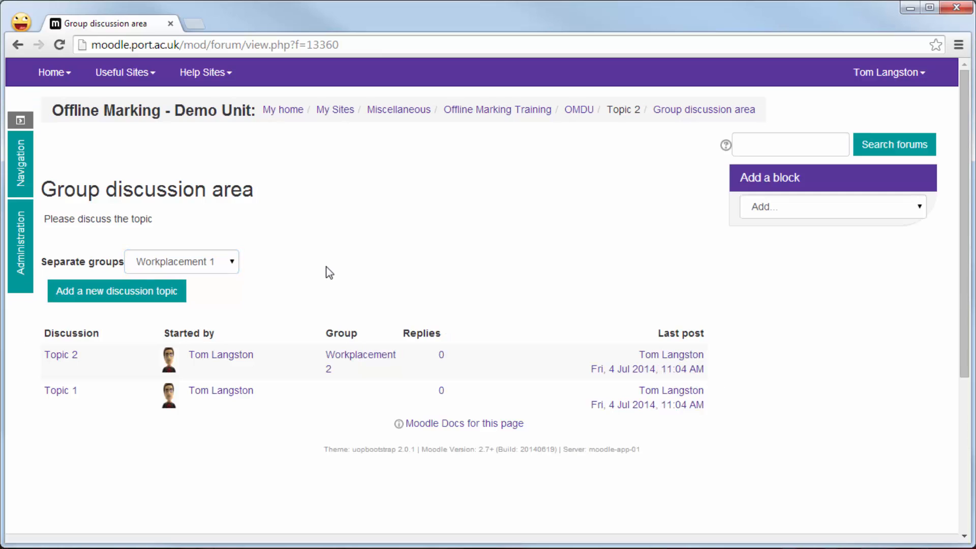
click(235, 270)
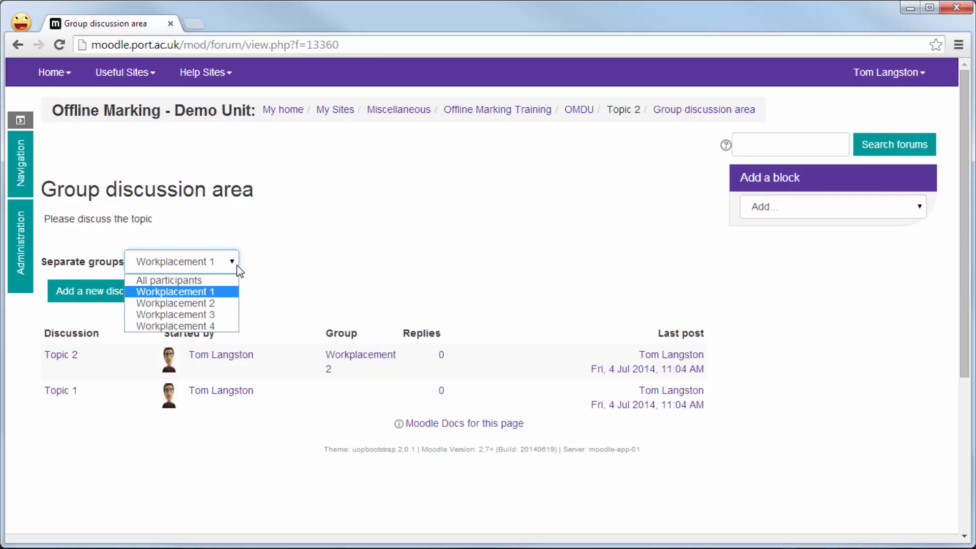
click(220, 315)
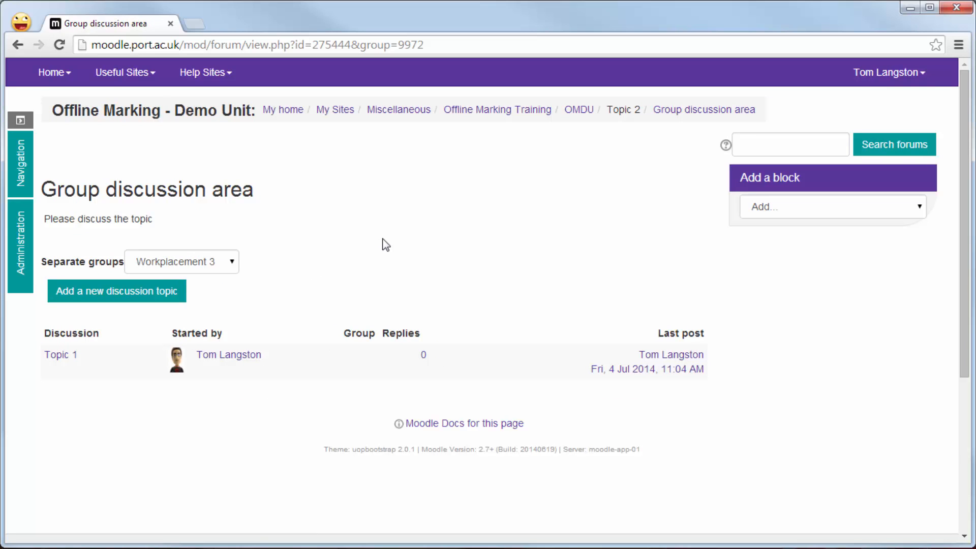
click(232, 263)
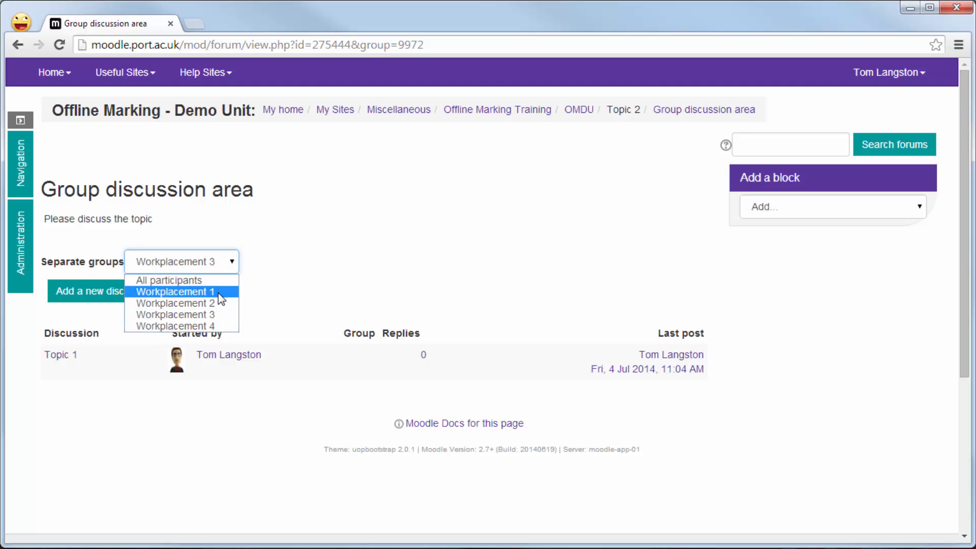
click(218, 293)
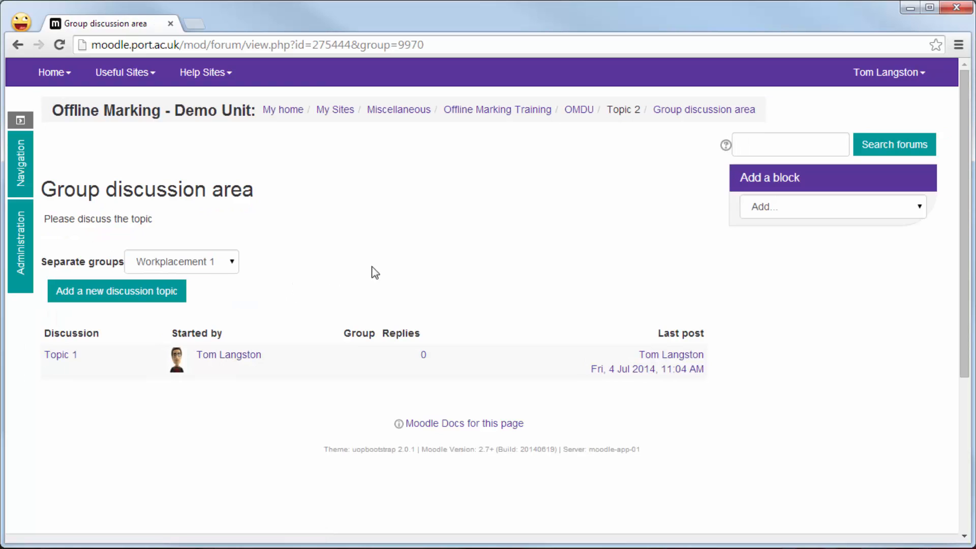
click(230, 263)
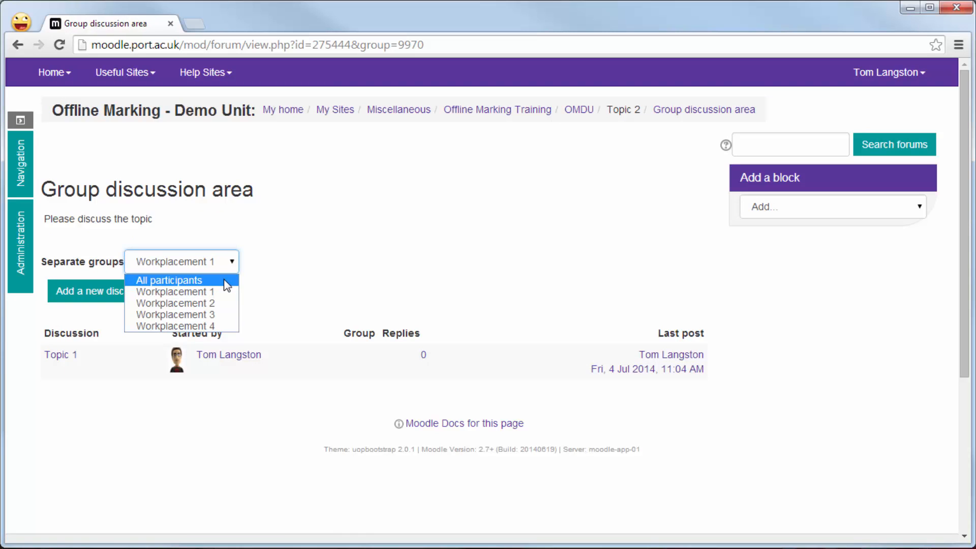
click(227, 281)
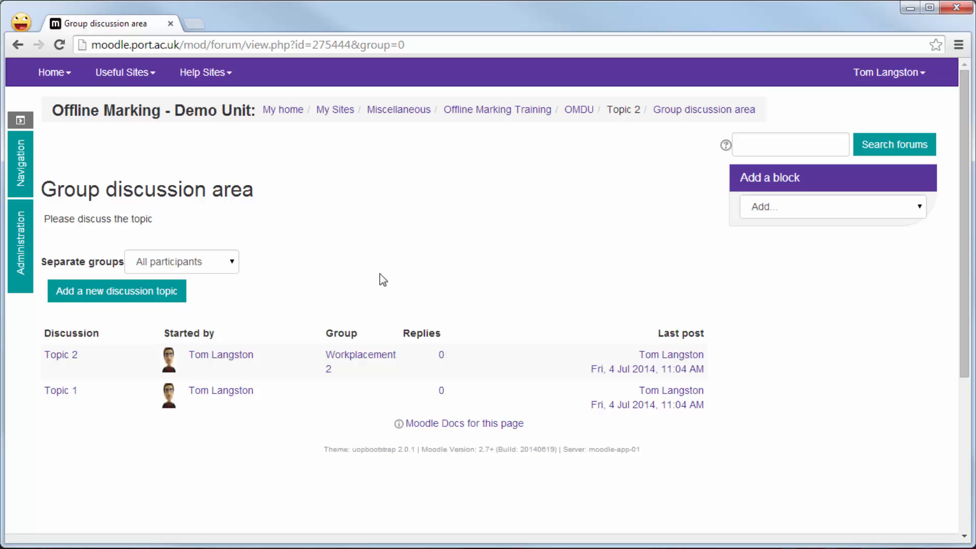
- Return to the OMDU course page and locate the Group discussion area forum in Topic 2
click(584, 112)
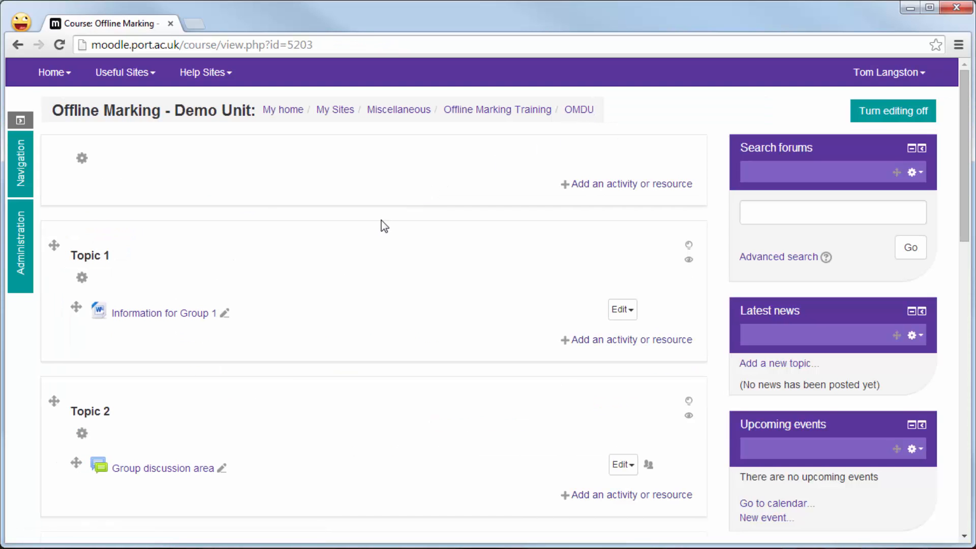
scroll(381, 221, down, 1)
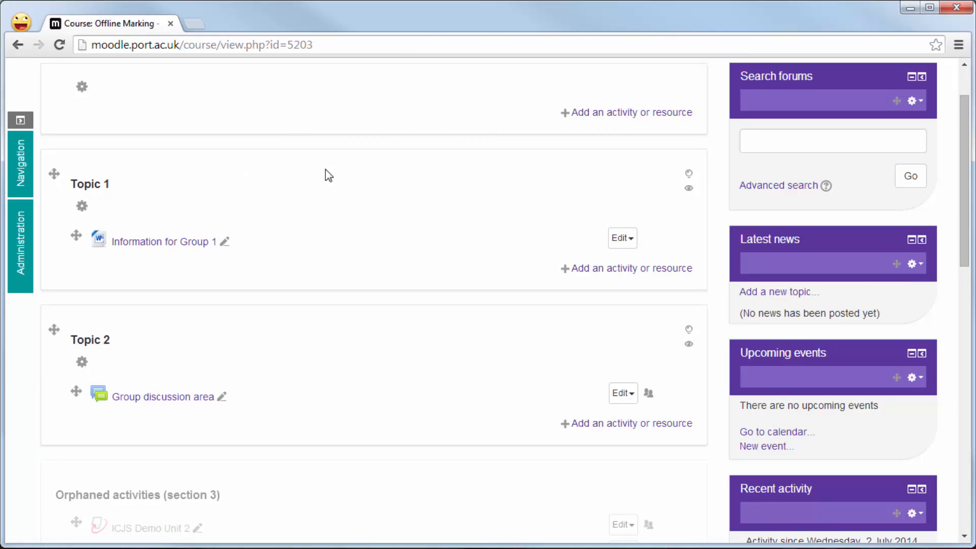
scroll(512, 259, down, 2)
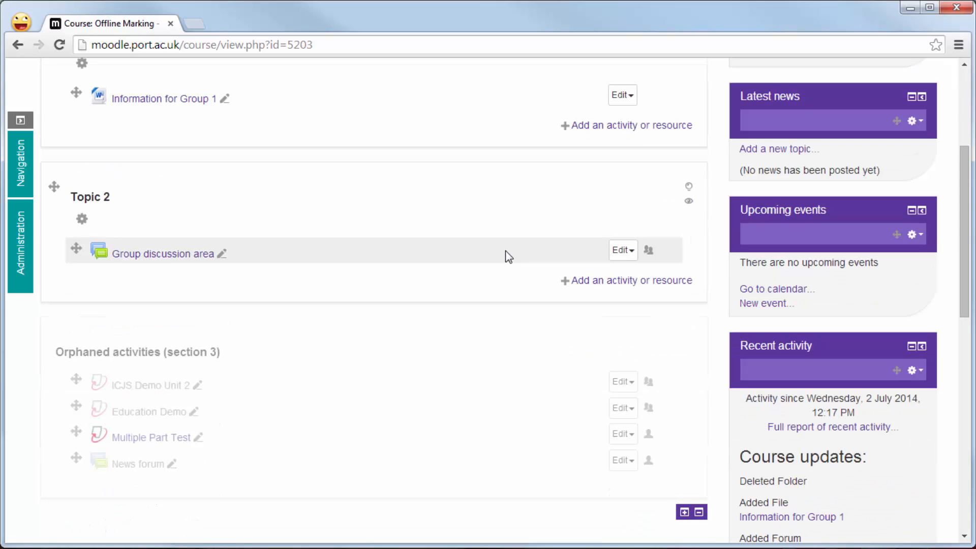
- Cycle the Group discussion area forum's group mode through Visible groups and No groups back to Separate groups
click(649, 251)
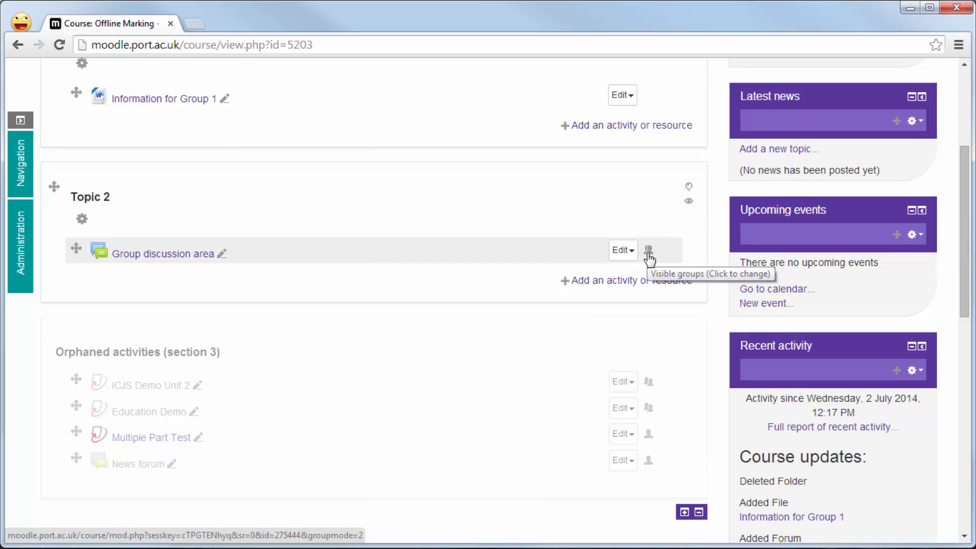
click(649, 257)
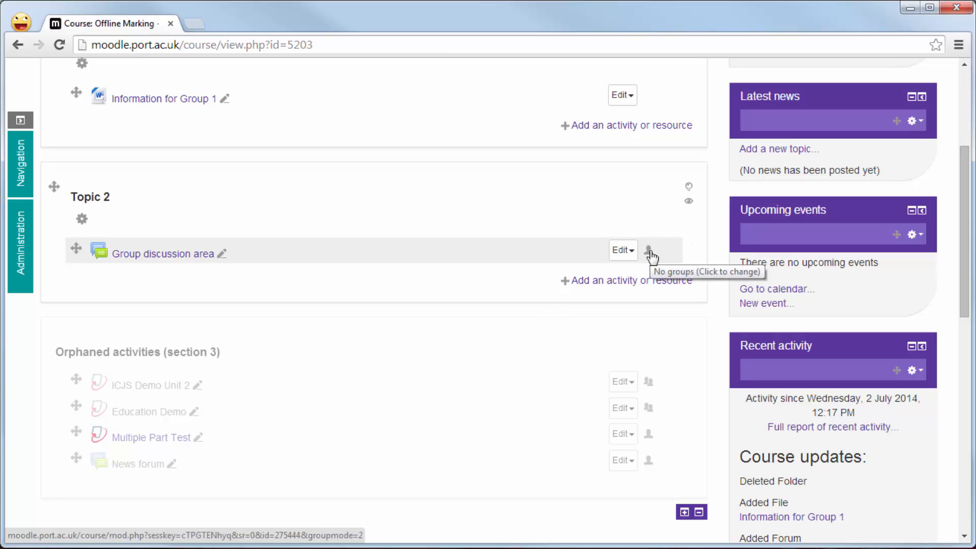
click(650, 252)
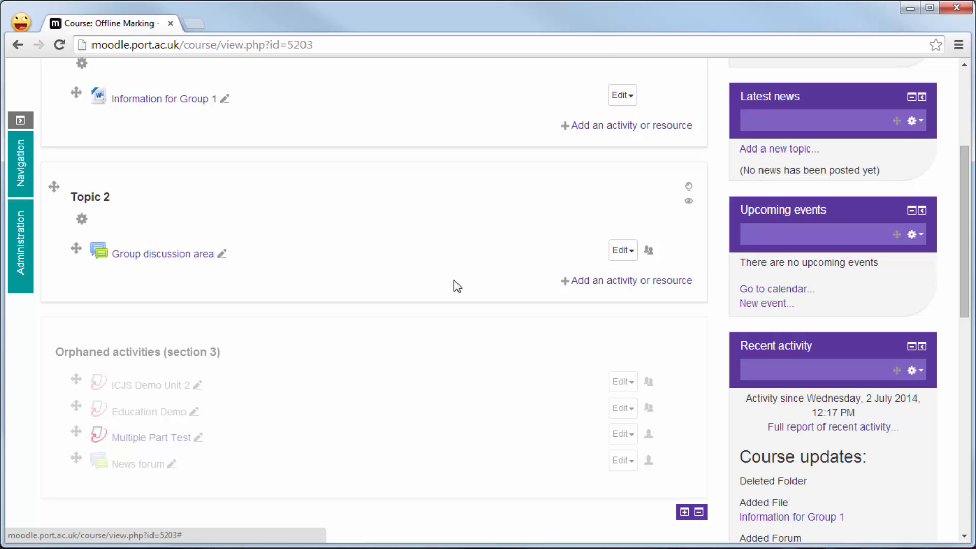
scroll(453, 279, up, 1)
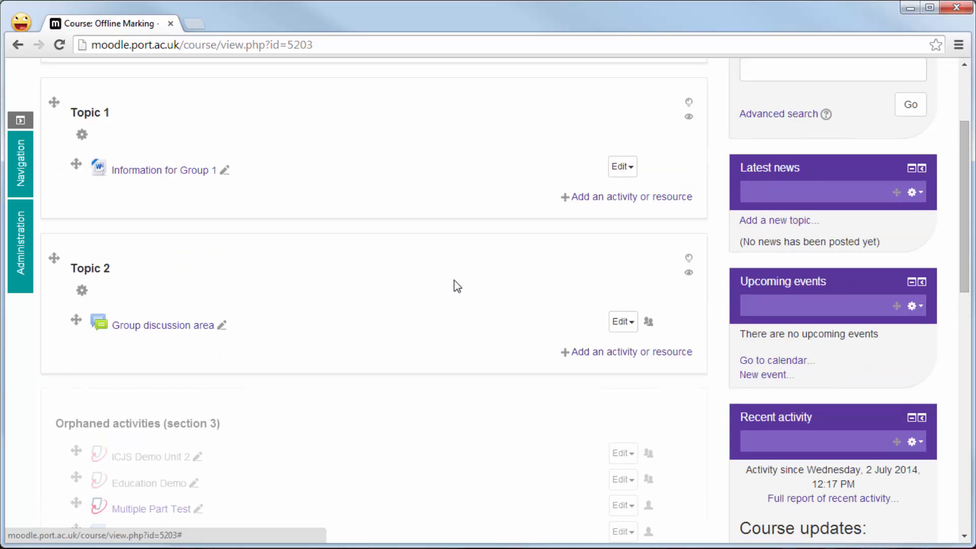
click(632, 170)
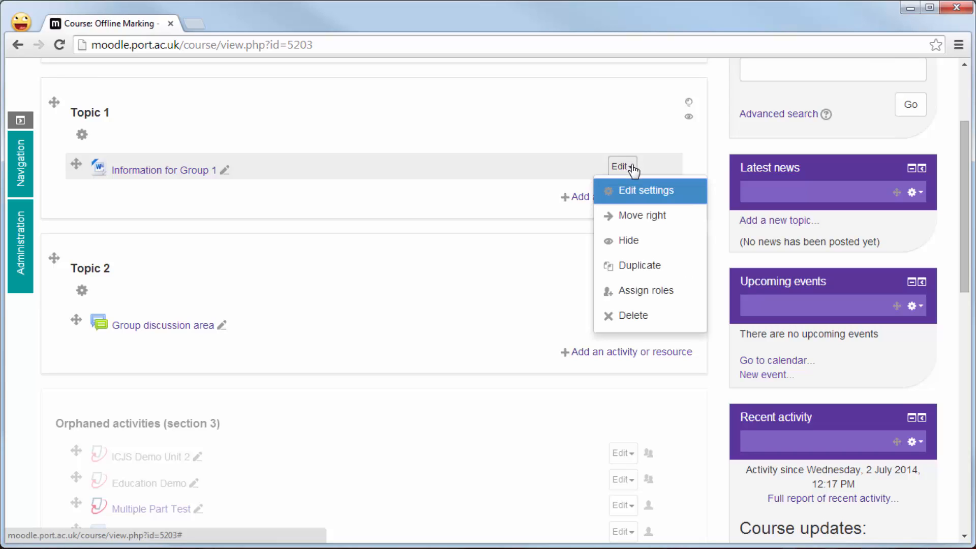
click(639, 191)
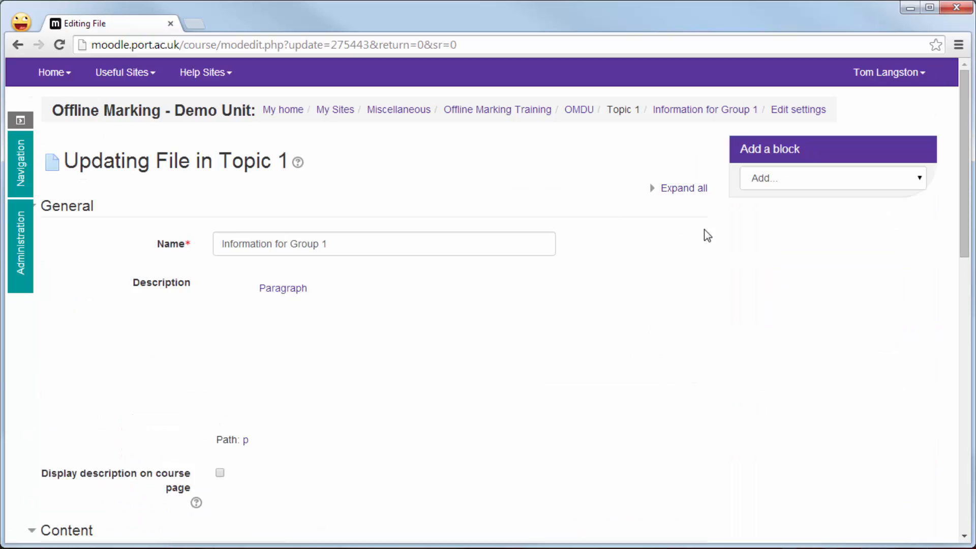
scroll(708, 235, down, 10)
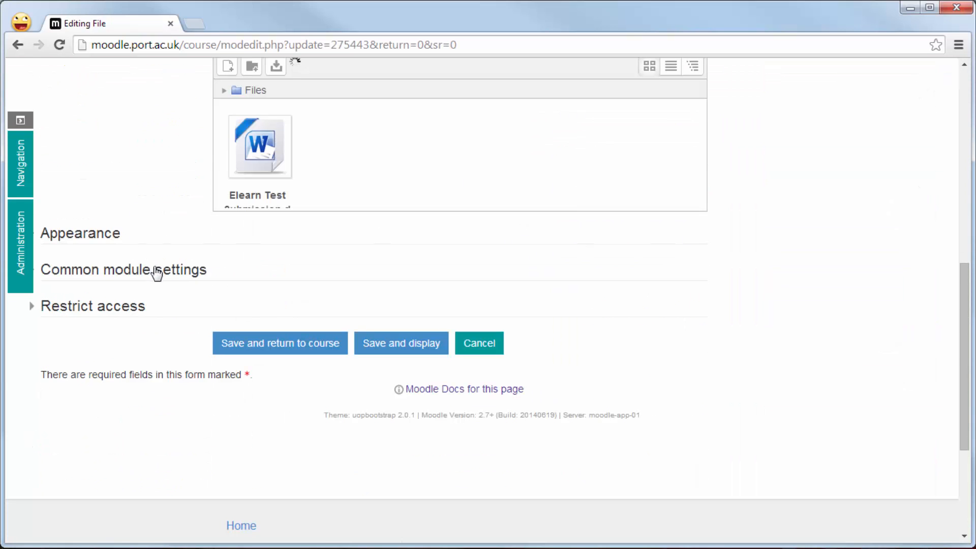
click(157, 274)
scroll(534, 277, down, 1)
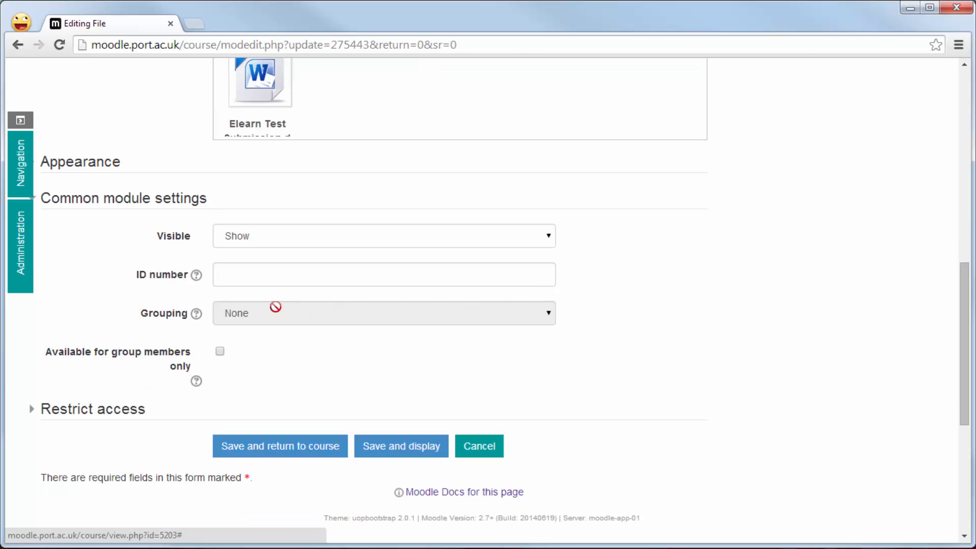
click(221, 351)
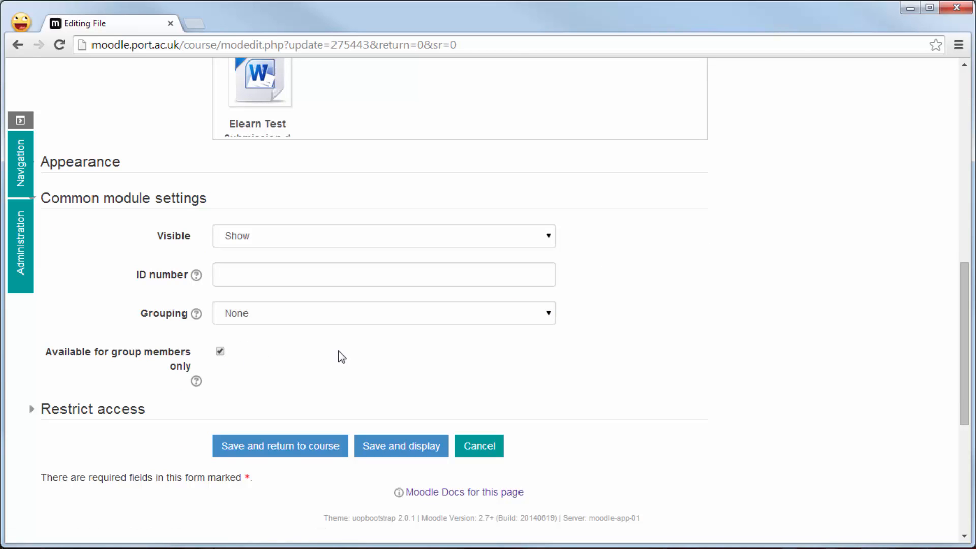
click(352, 314)
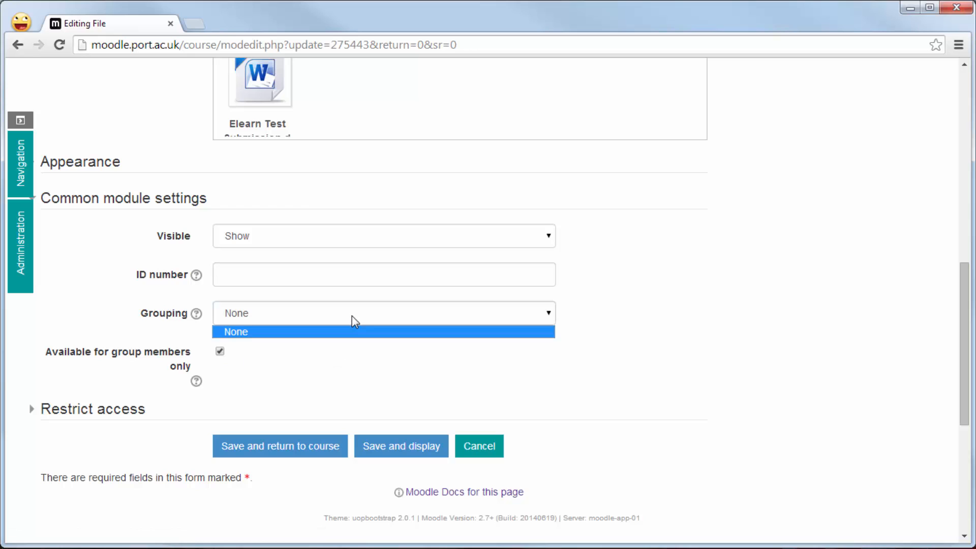
click(366, 356)
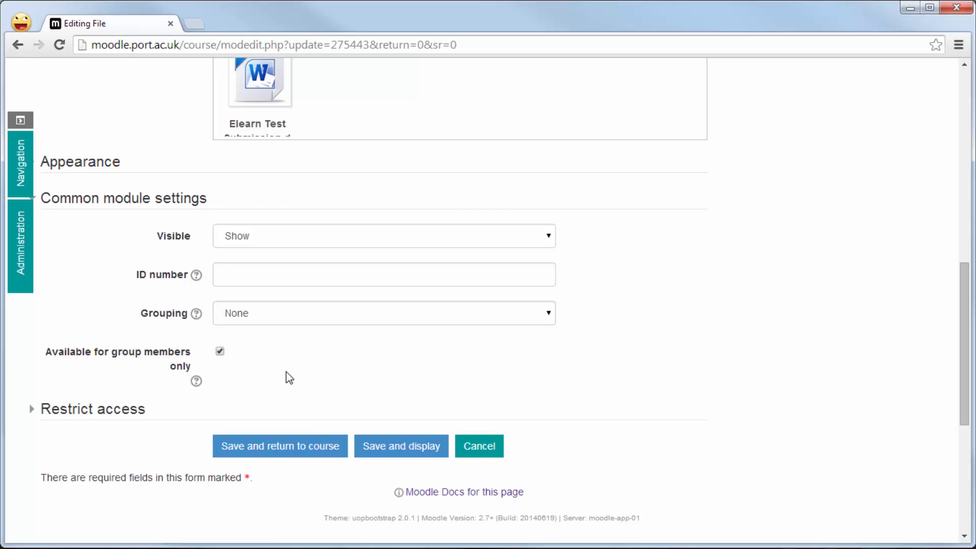
click(488, 449)
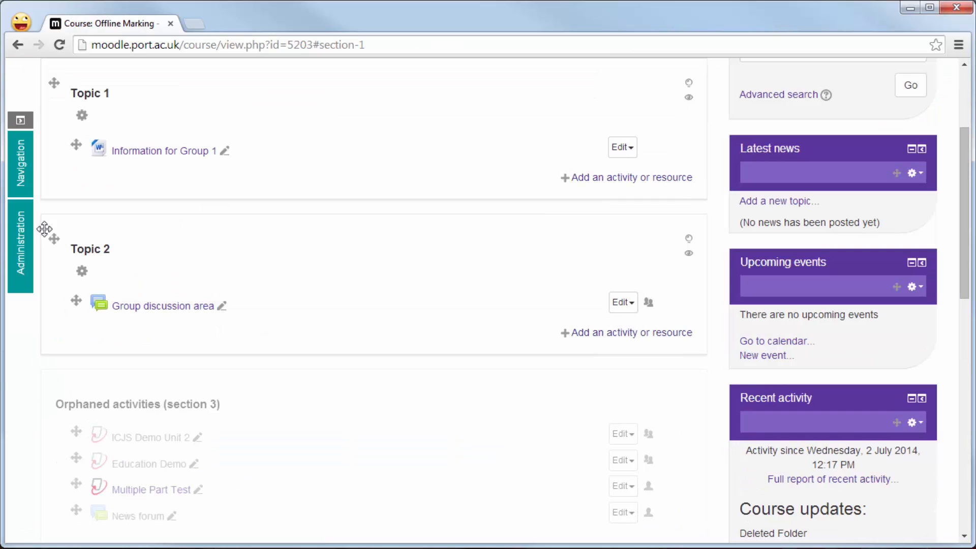
- Open the Groupings page within the course's user group administration
click(20, 239)
click(70, 313)
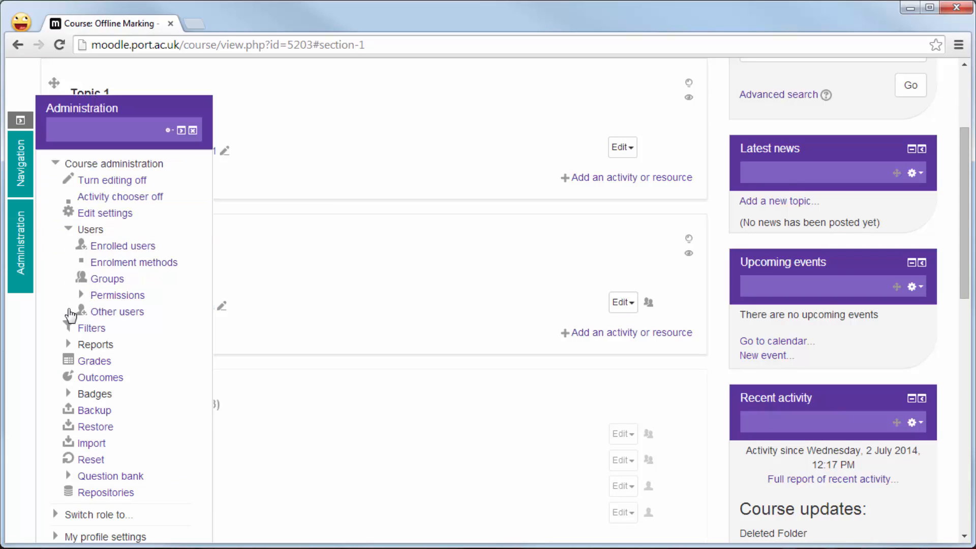
click(105, 285)
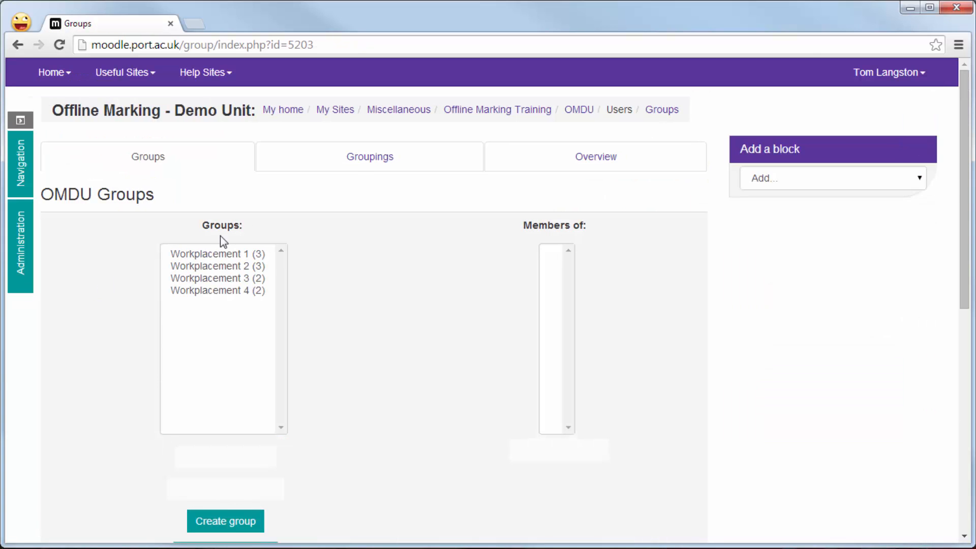
click(359, 162)
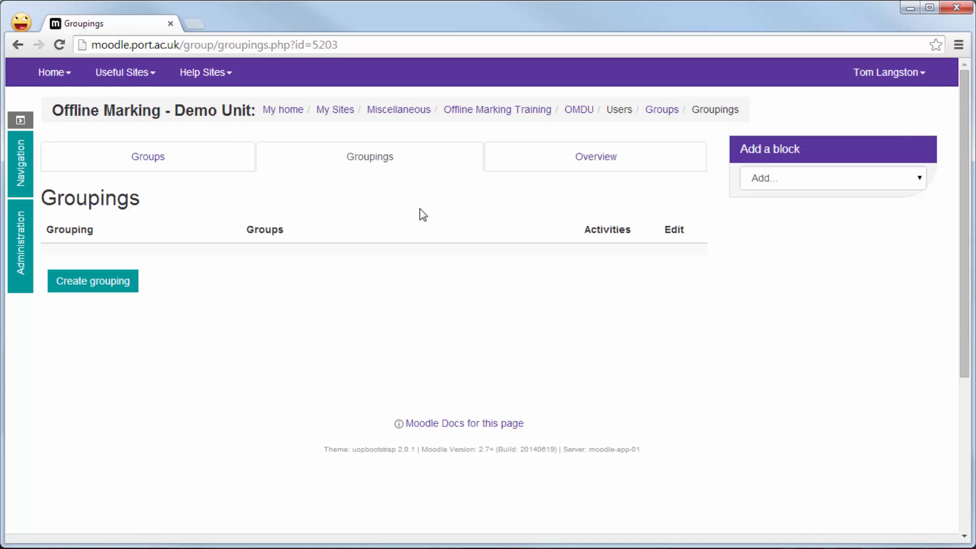
- Create a grouping named Group 1 and save it
click(122, 284)
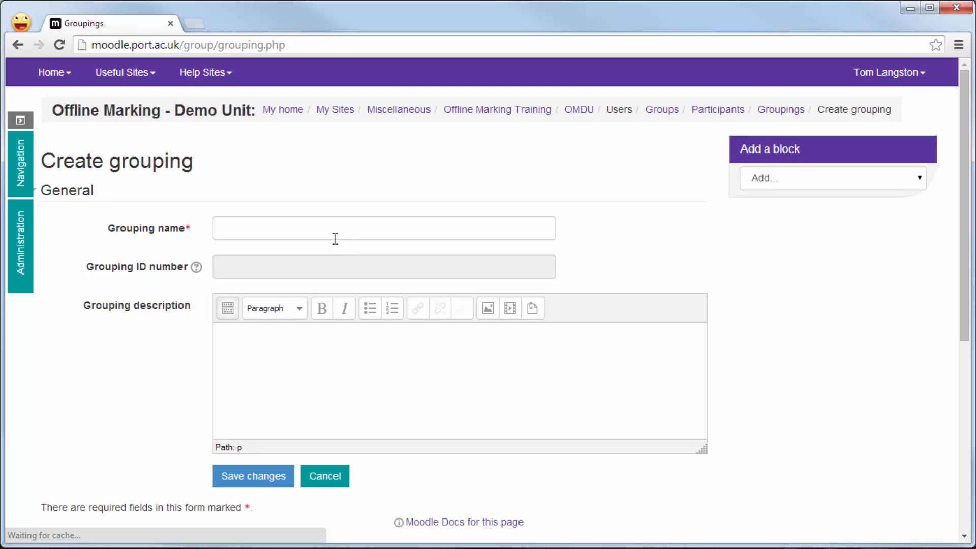
click(333, 229)
text(Gro)
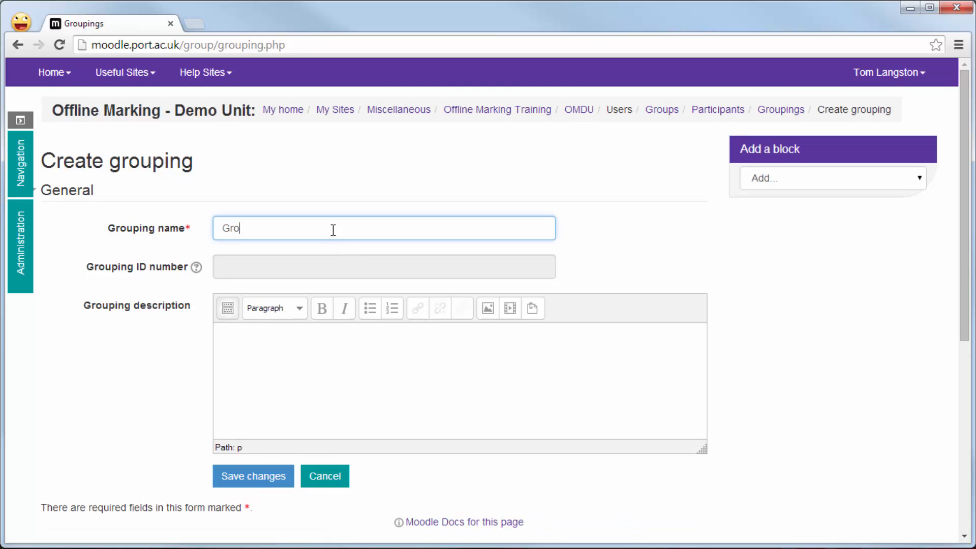
text(up 1)
scroll(396, 273, down, 2)
click(272, 405)
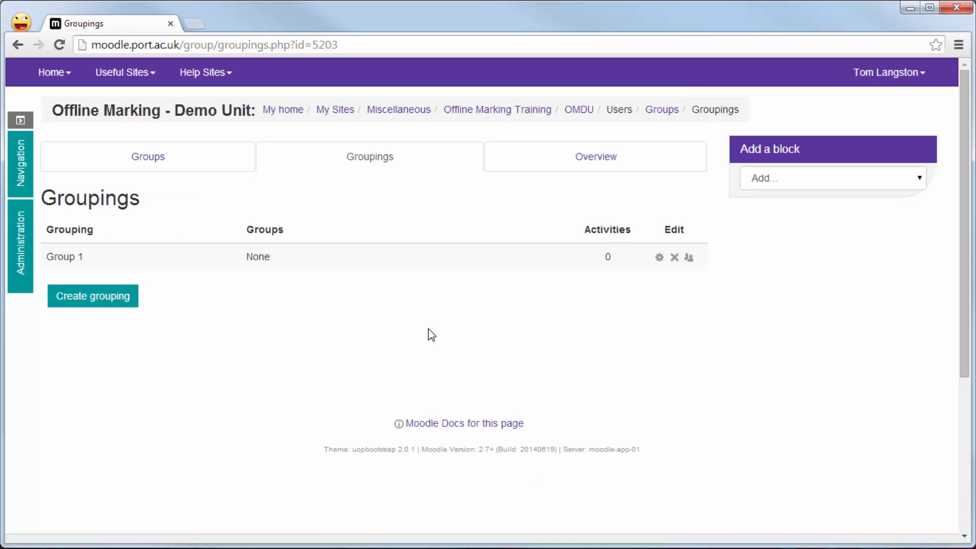
- Add Workplacement 1 to the Group 1 grouping and return to the groupings list
click(689, 257)
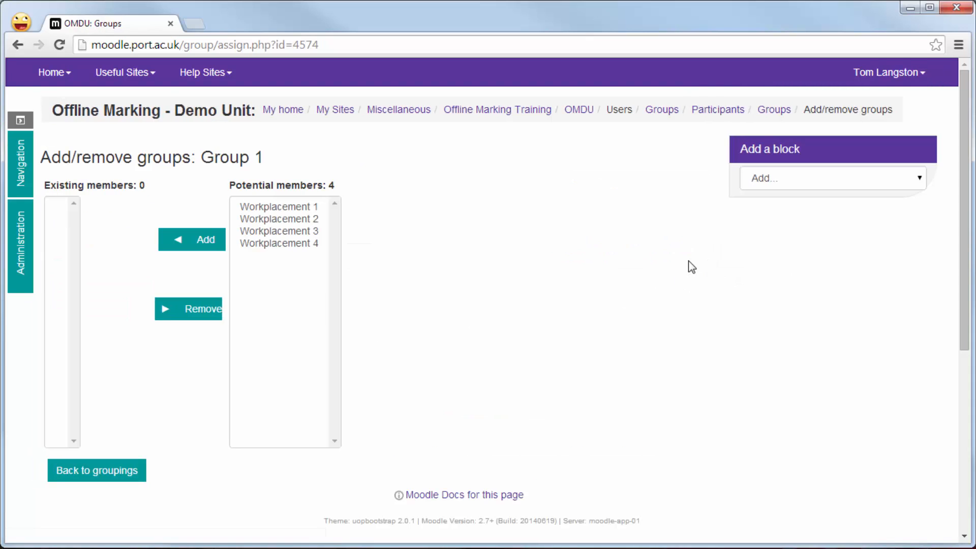
click(288, 205)
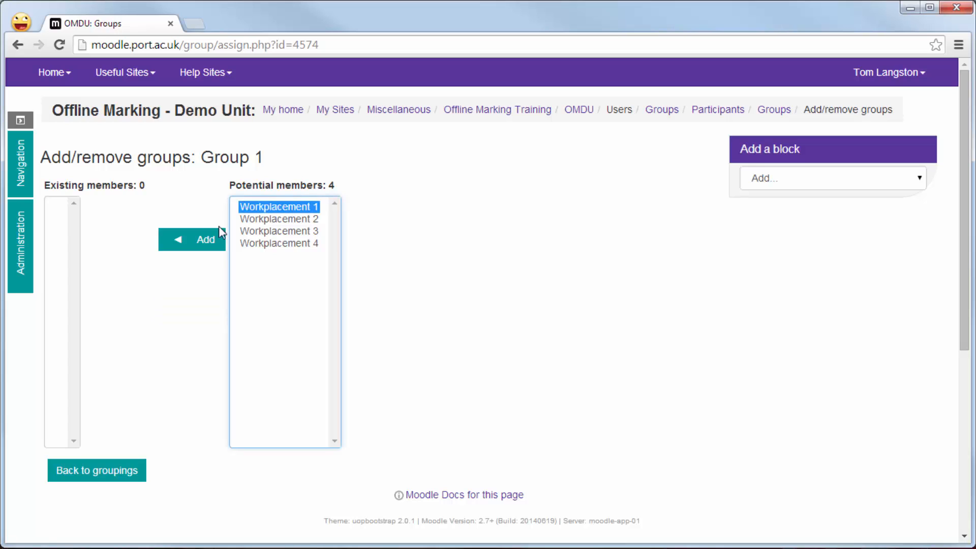
click(193, 244)
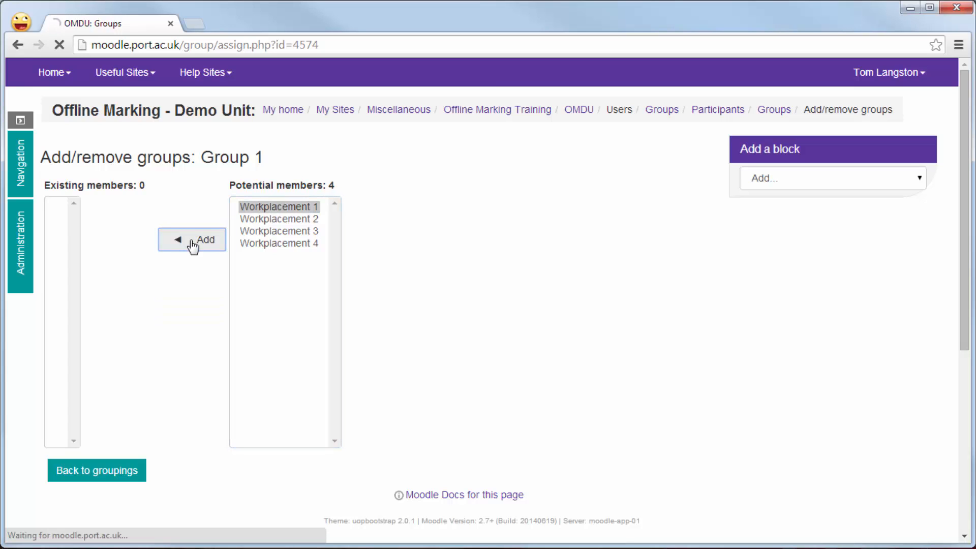
click(104, 474)
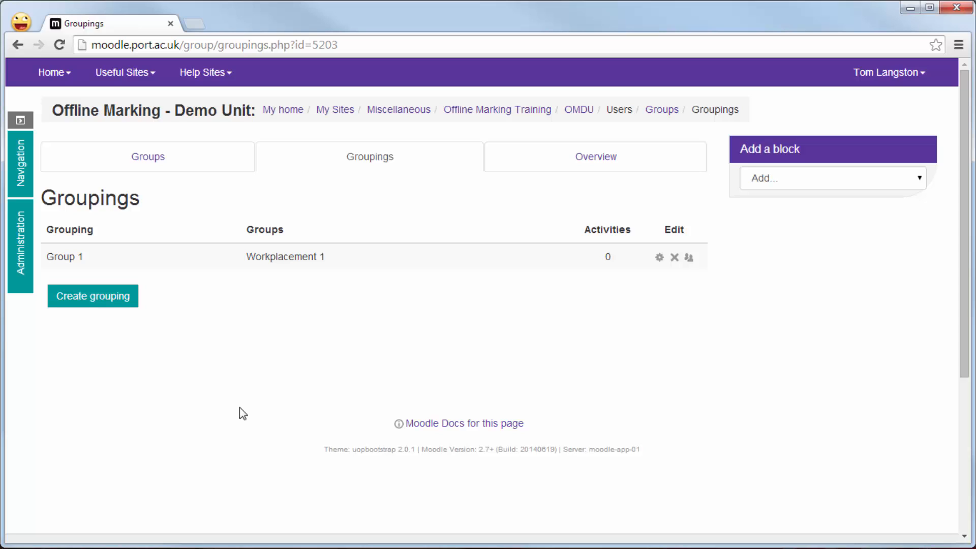
- Create a second grouping named Monday AM Grouping and save it
click(118, 305)
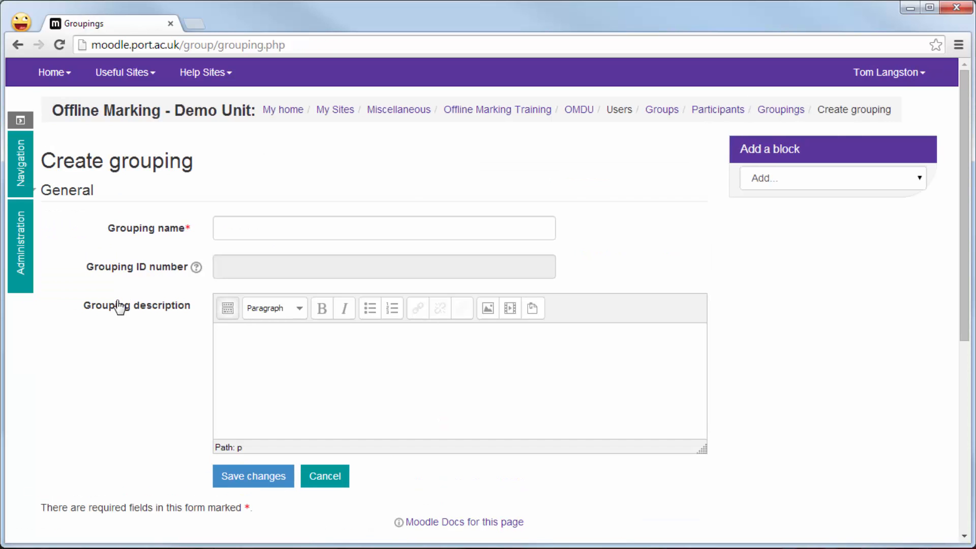
click(238, 228)
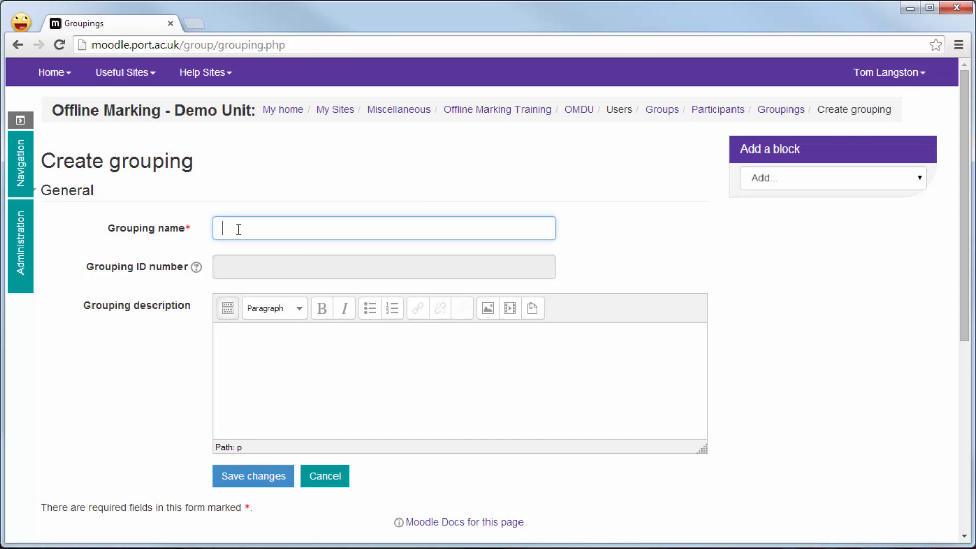
text(Monday AM Grouping)
click(251, 483)
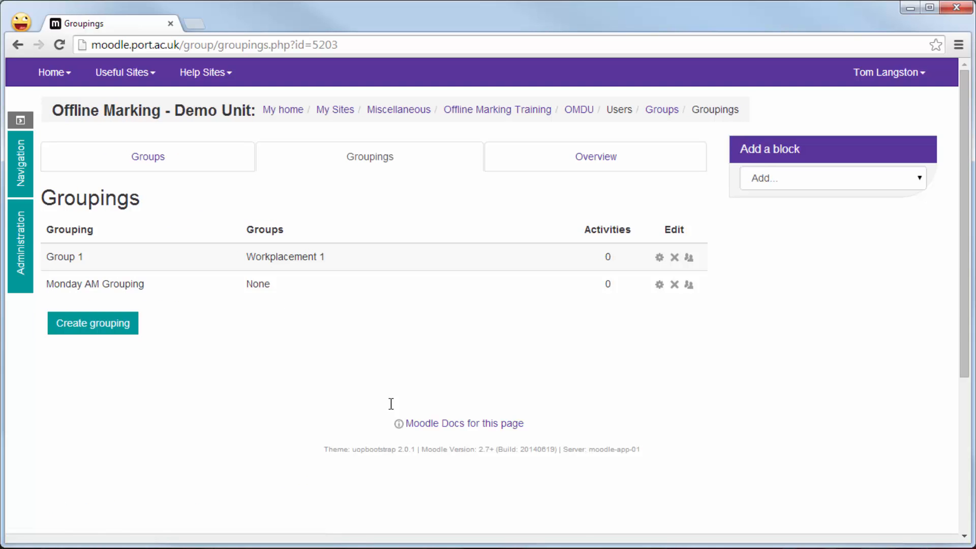
- Add Workplacement 2 and Workplacement 4 to Monday AM Grouping and return to the groupings list
click(689, 286)
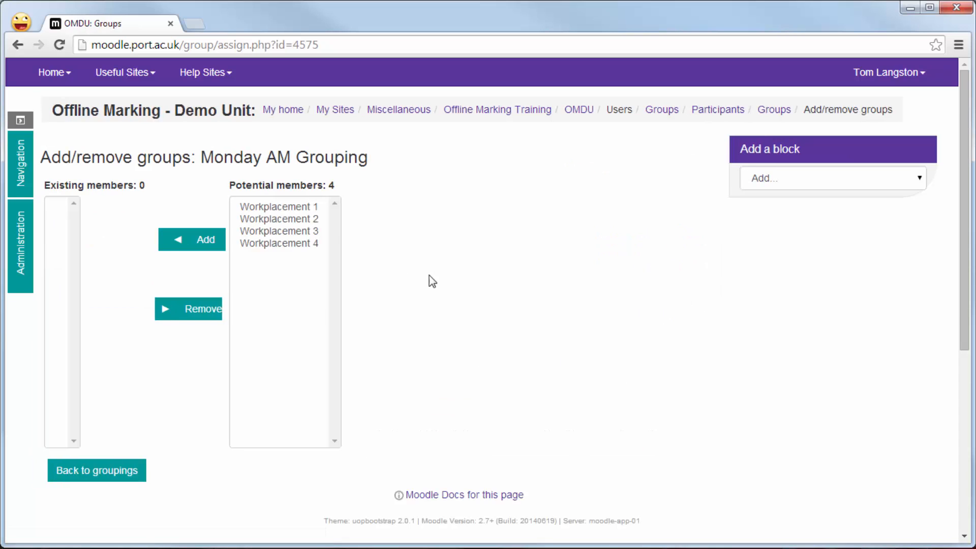
click(306, 220)
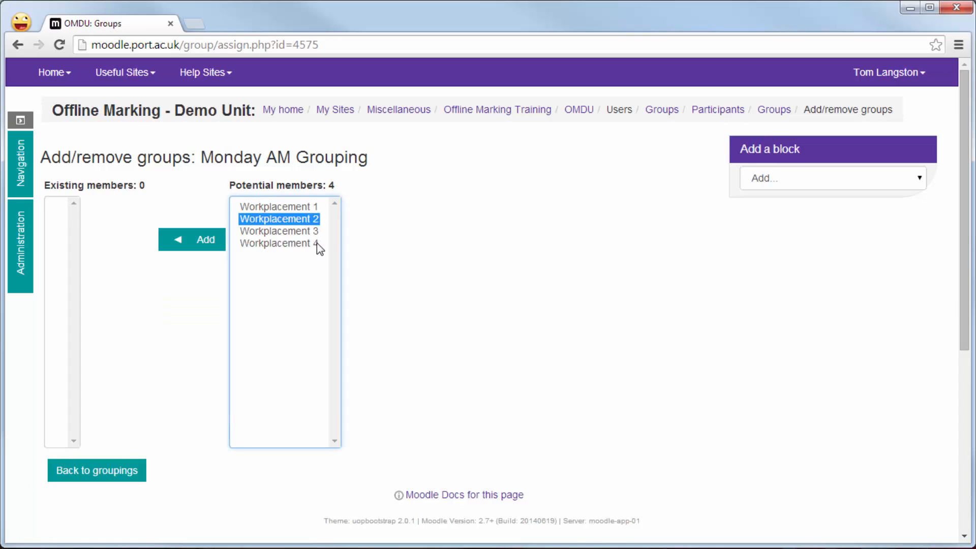
shift+click(311, 243)
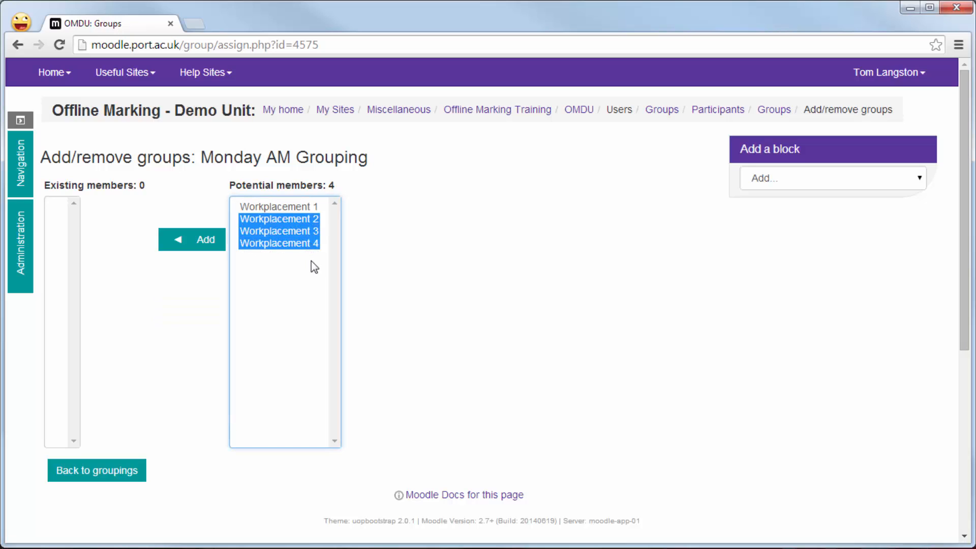
click(309, 218)
ctrl+click(309, 244)
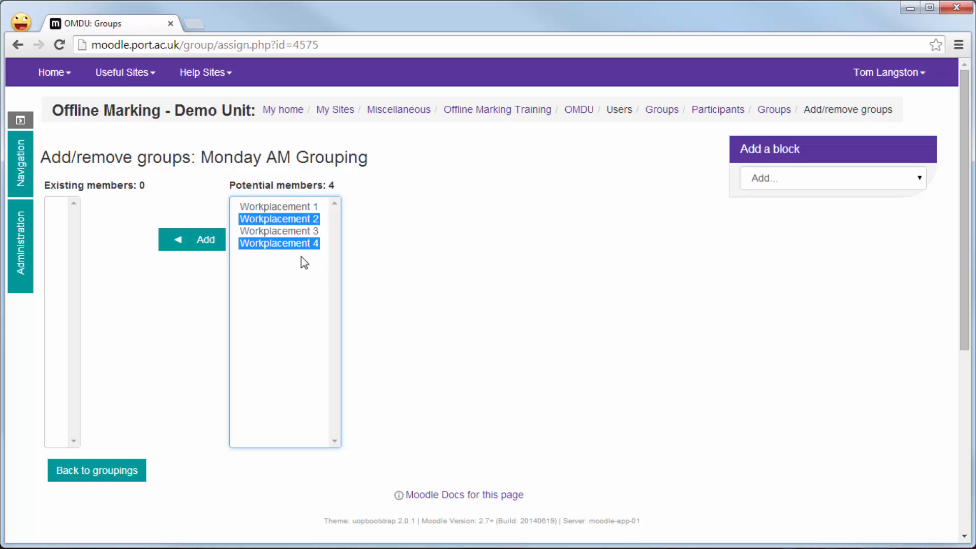
click(194, 248)
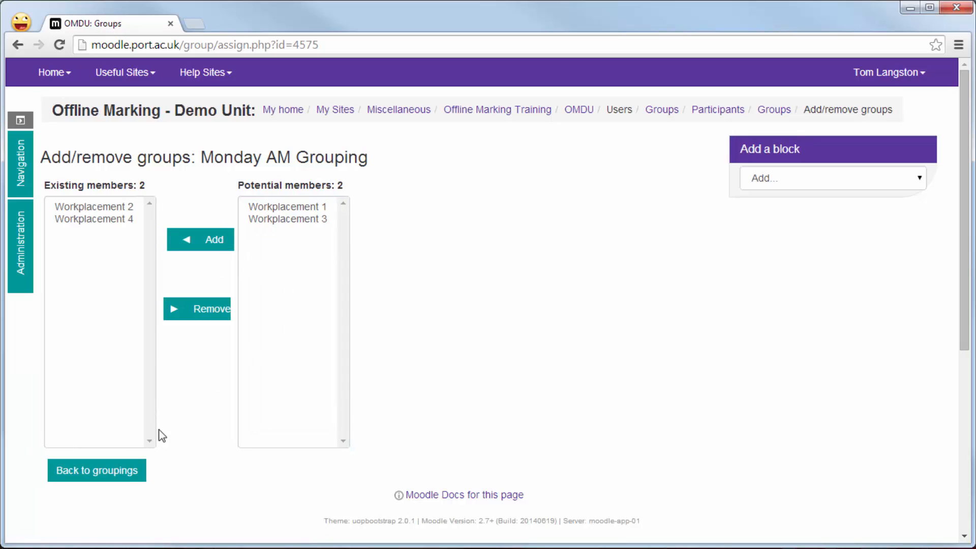
click(127, 475)
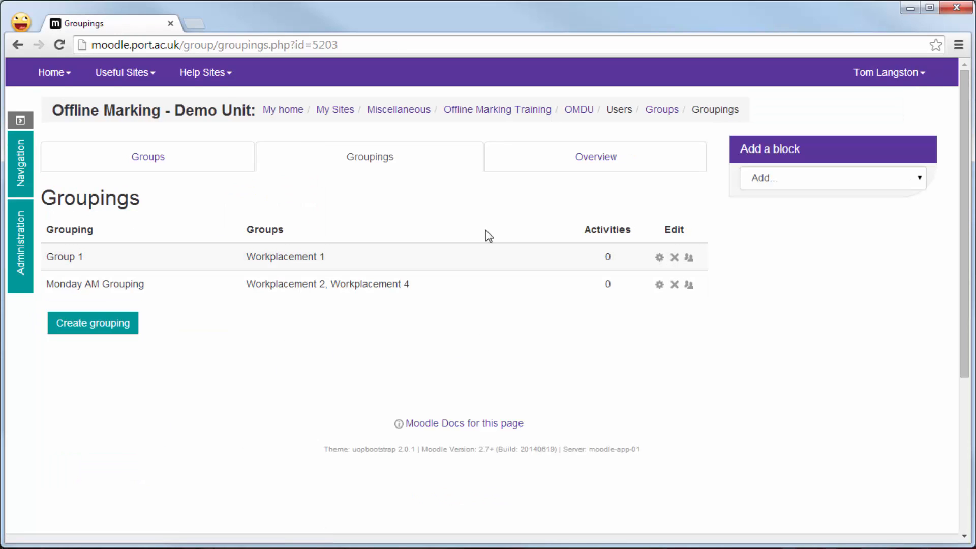
- From the OMDU course page, make the Information for Group 1 file available for group members only, with grouping Group 1, and save back to the course
click(579, 110)
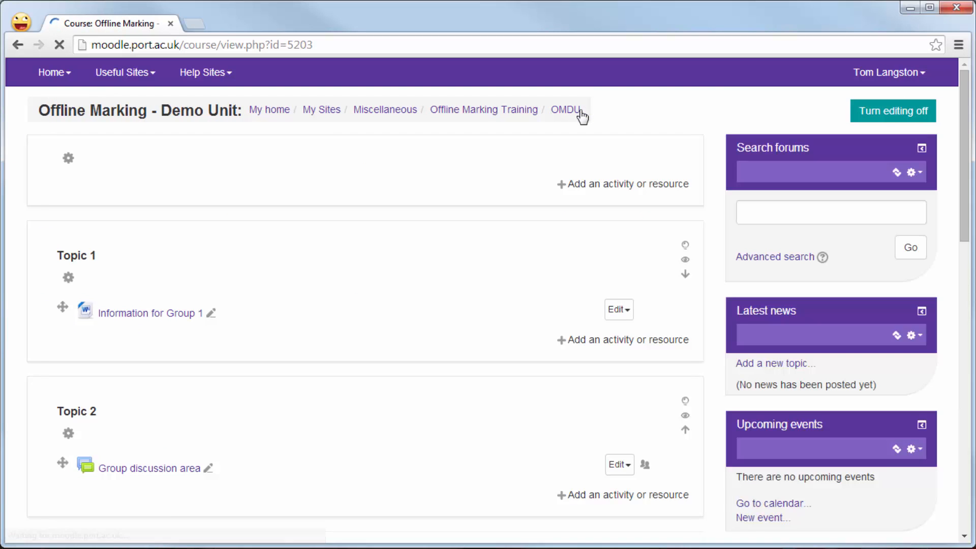
scroll(528, 224, down, 1)
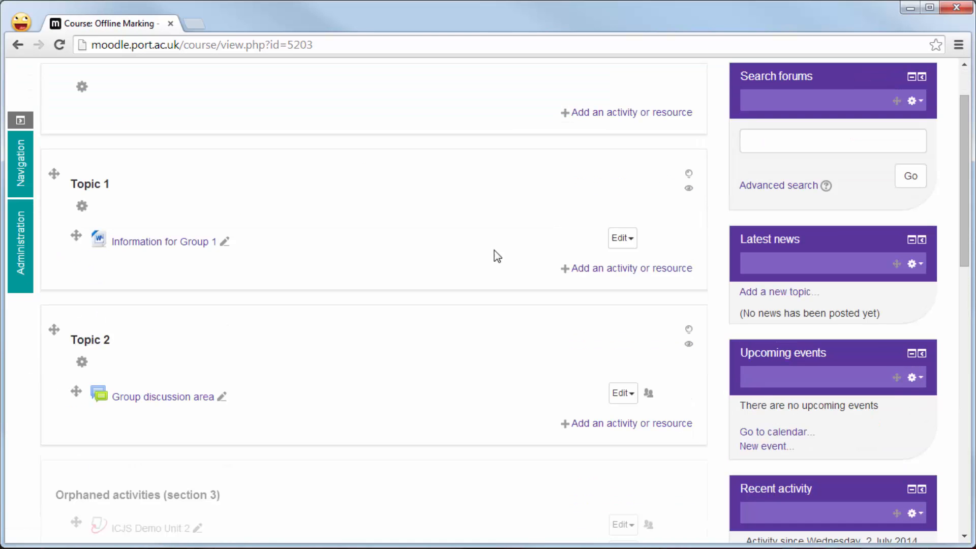
click(618, 243)
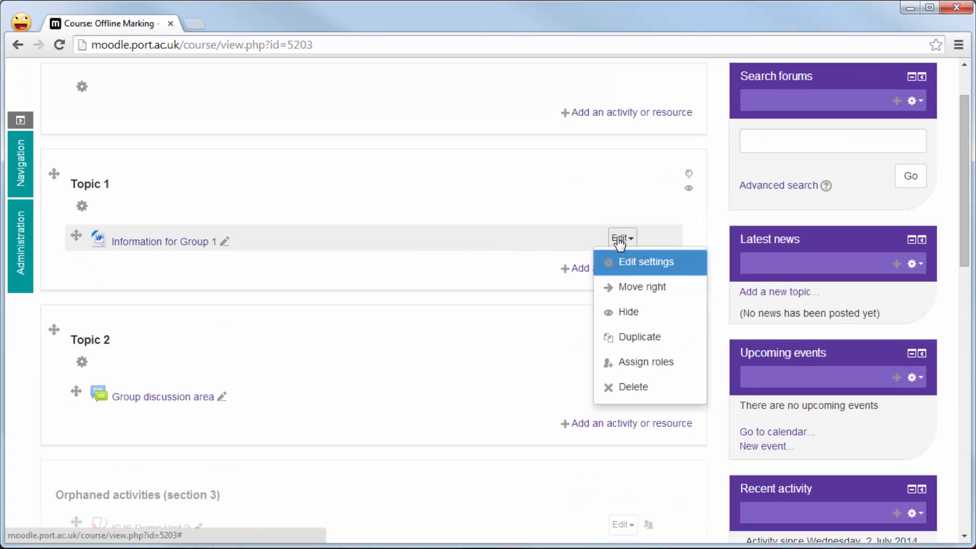
click(642, 262)
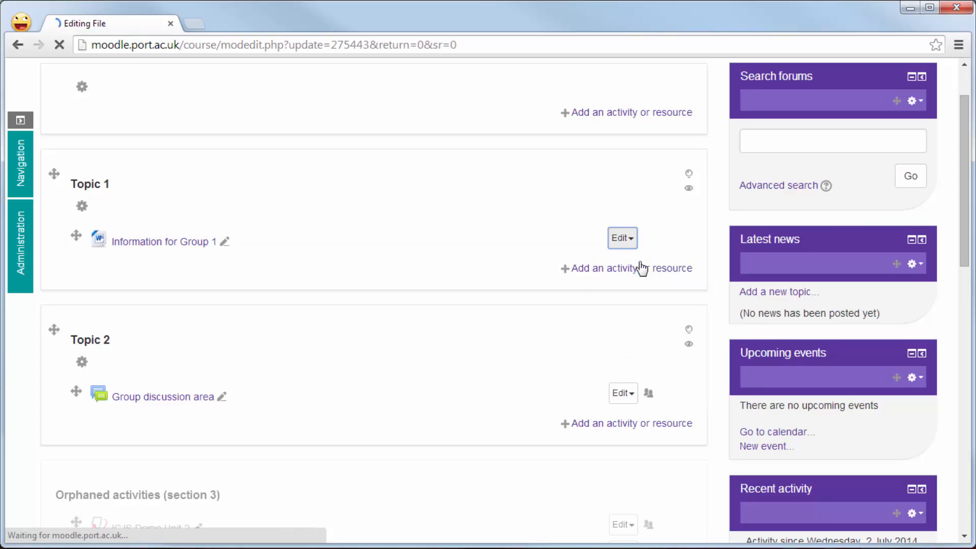
scroll(466, 326, down, 10)
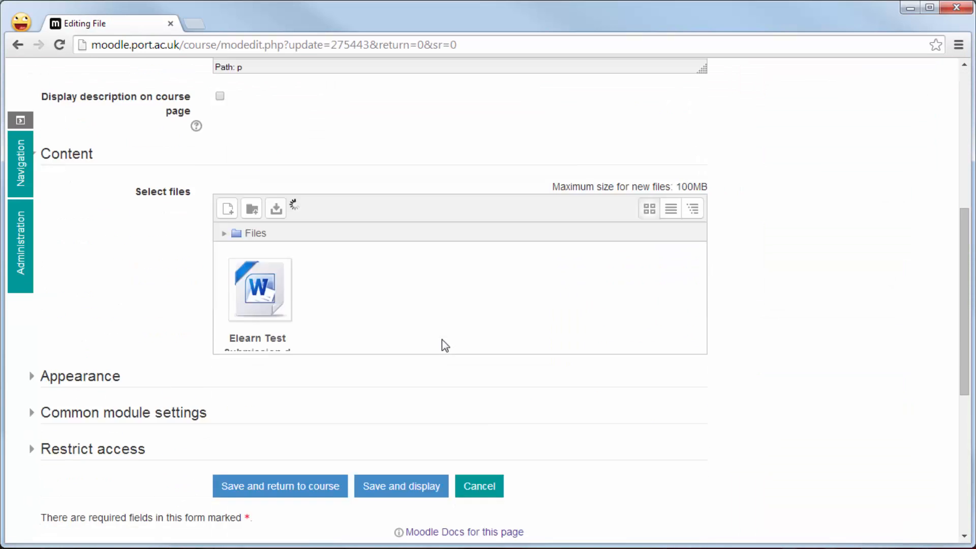
click(206, 201)
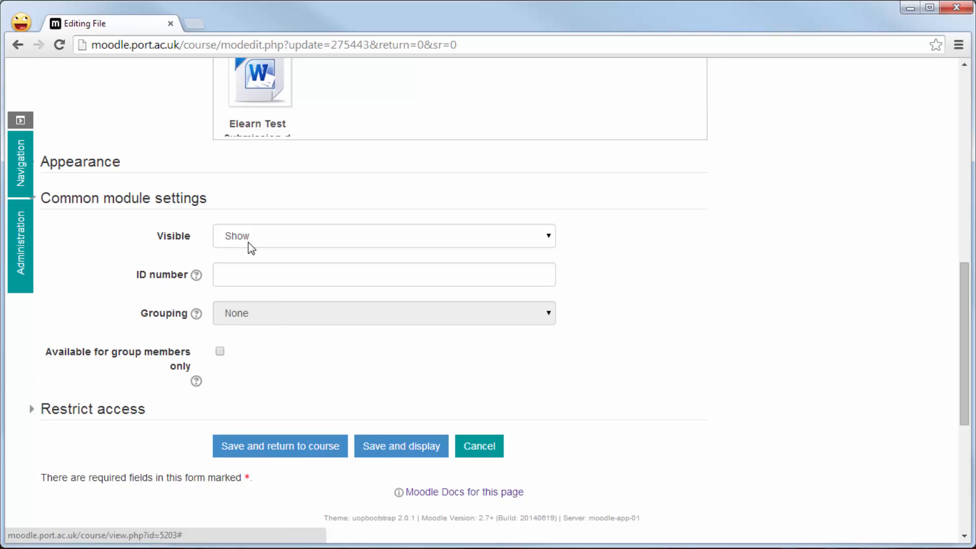
click(220, 352)
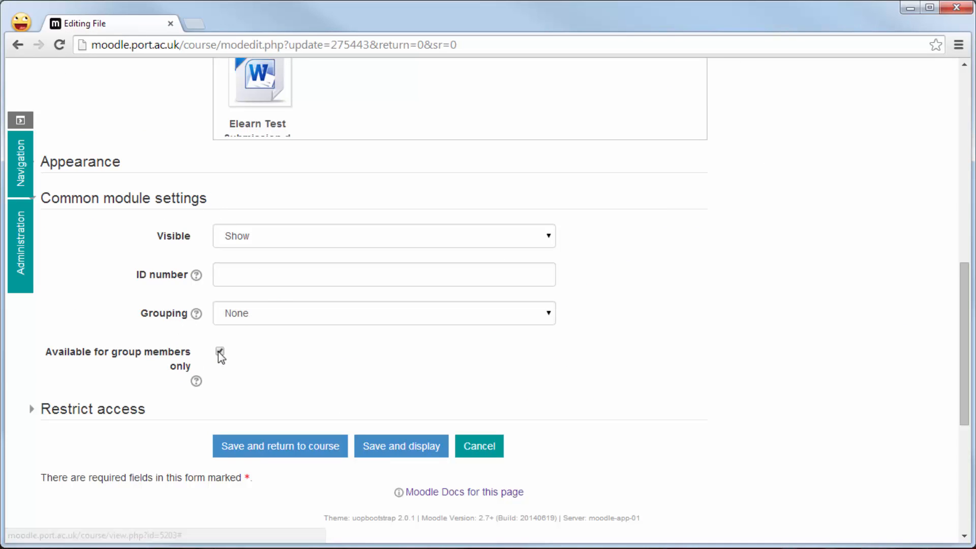
click(285, 319)
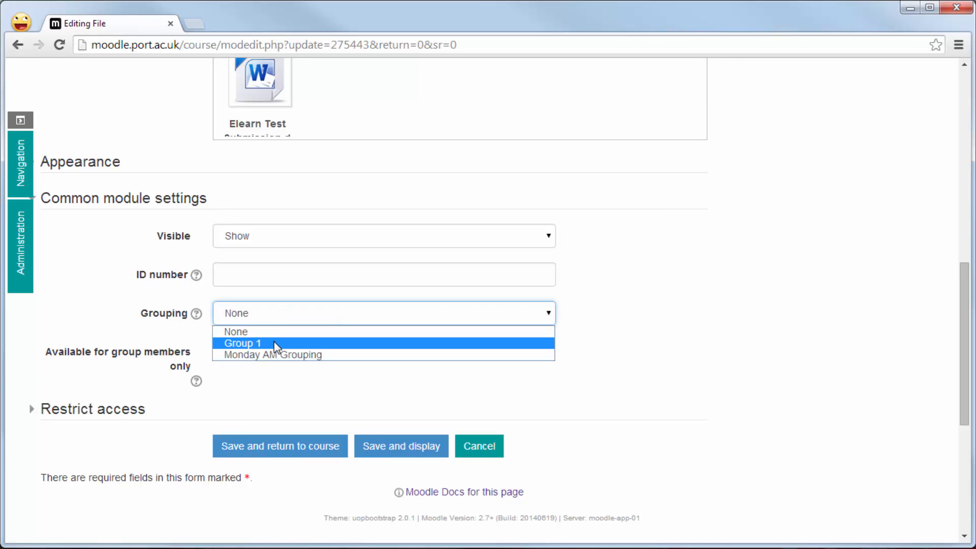
click(275, 344)
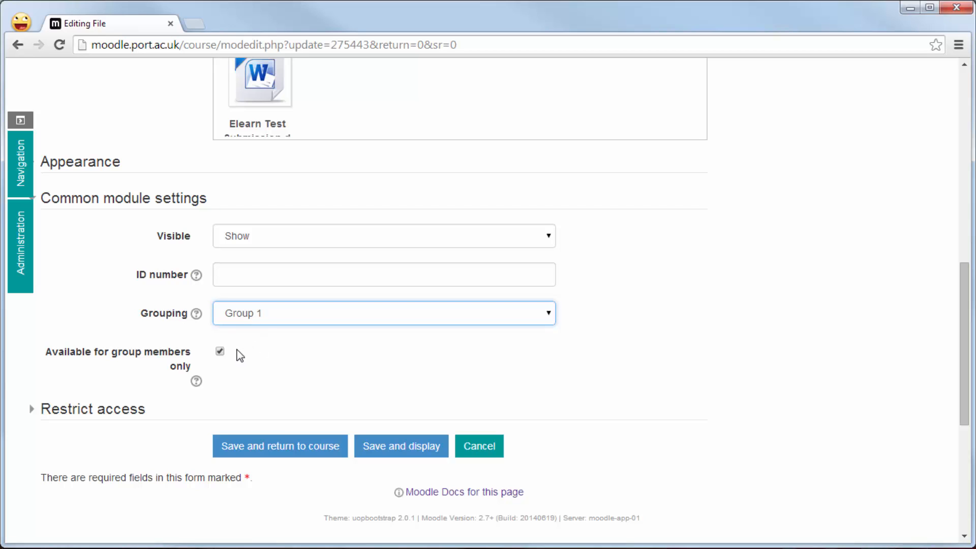
click(340, 450)
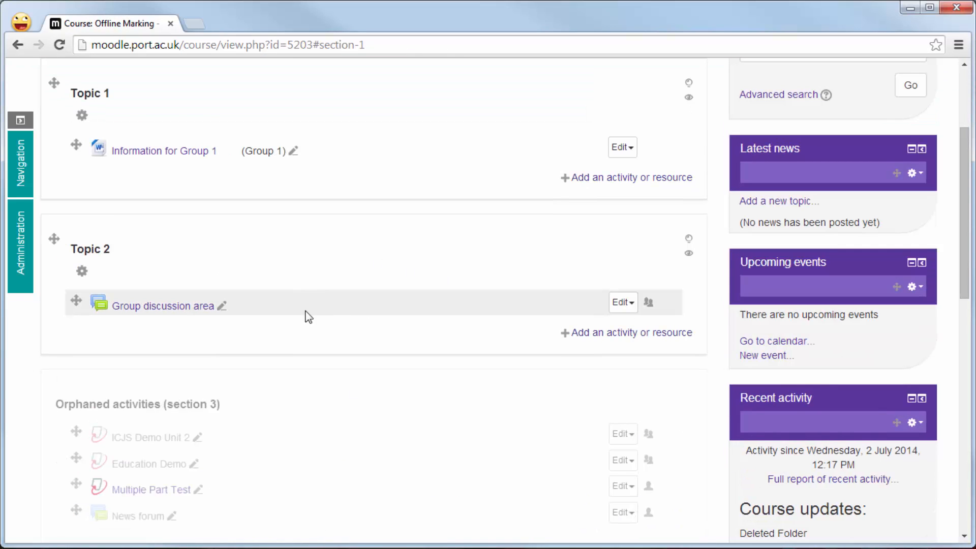
- Make the Group discussion area forum available for group members only, with grouping Monday AM Grouping, and save back to the course
click(625, 303)
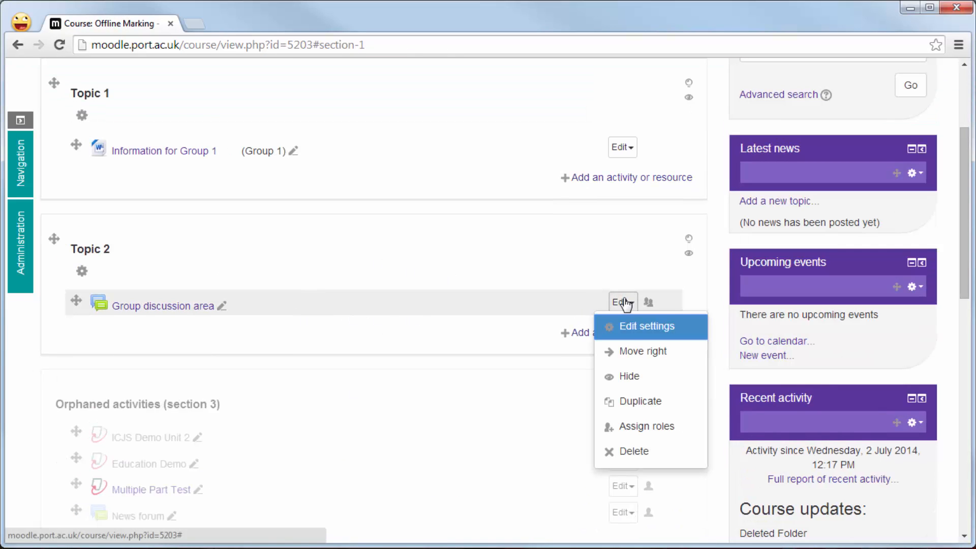
click(630, 328)
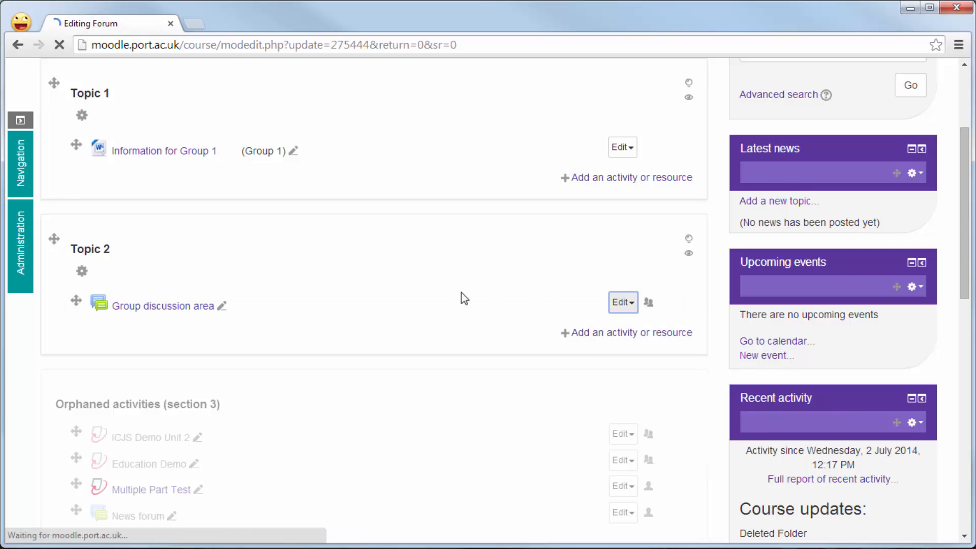
scroll(403, 300, down, 7)
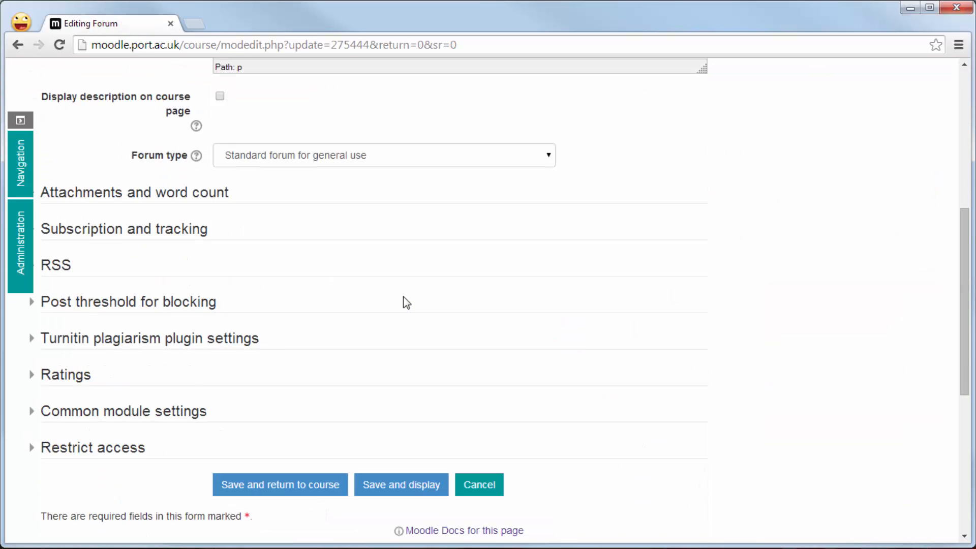
click(189, 419)
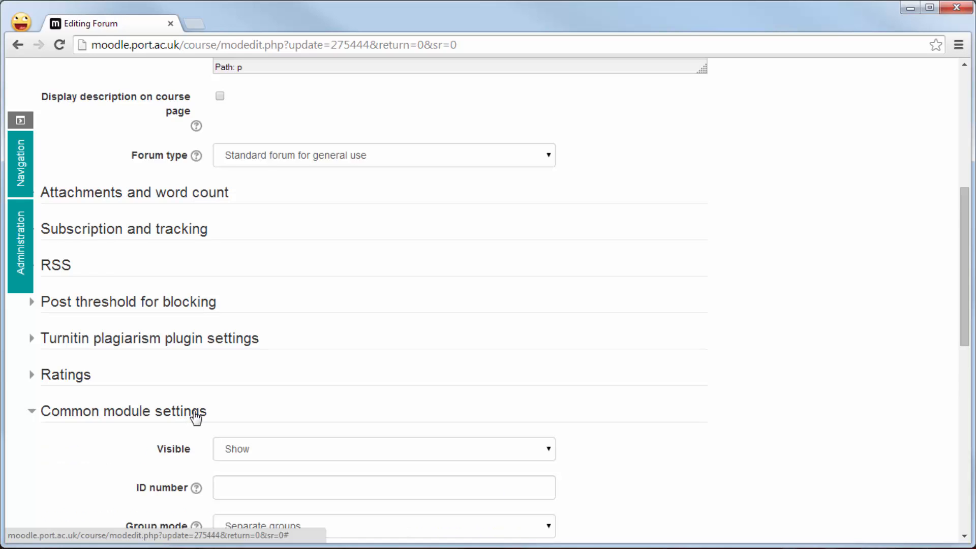
scroll(196, 417, down, 4)
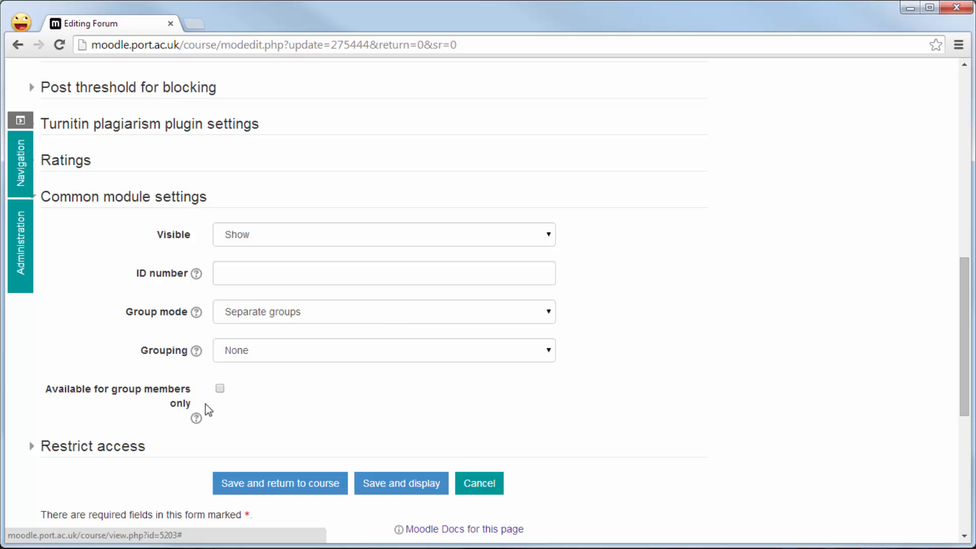
click(219, 389)
click(267, 352)
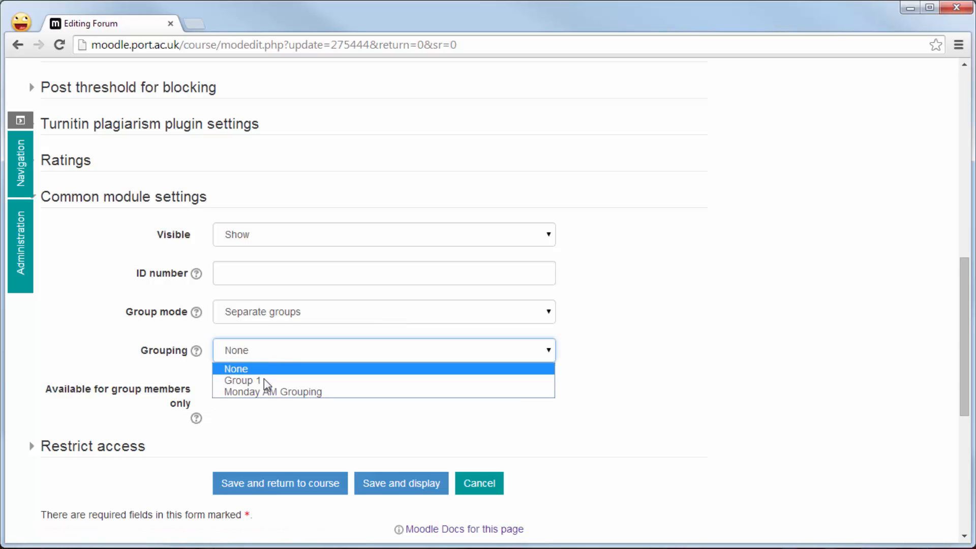
click(263, 392)
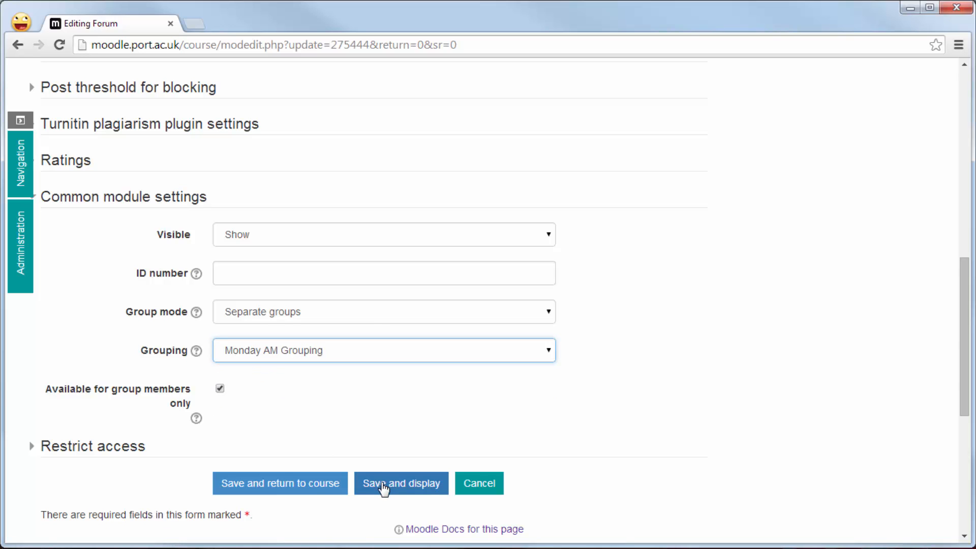
click(328, 485)
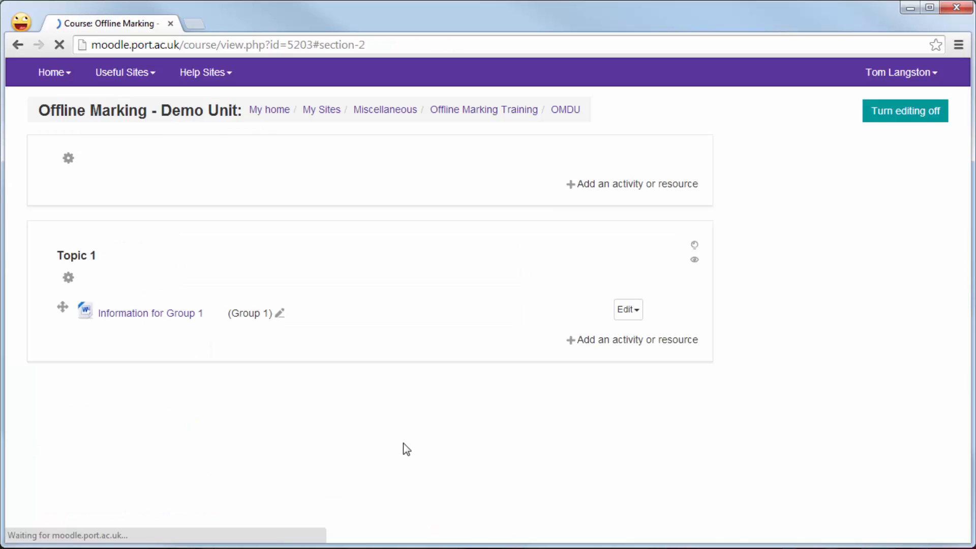
scroll(417, 427, up, 3)
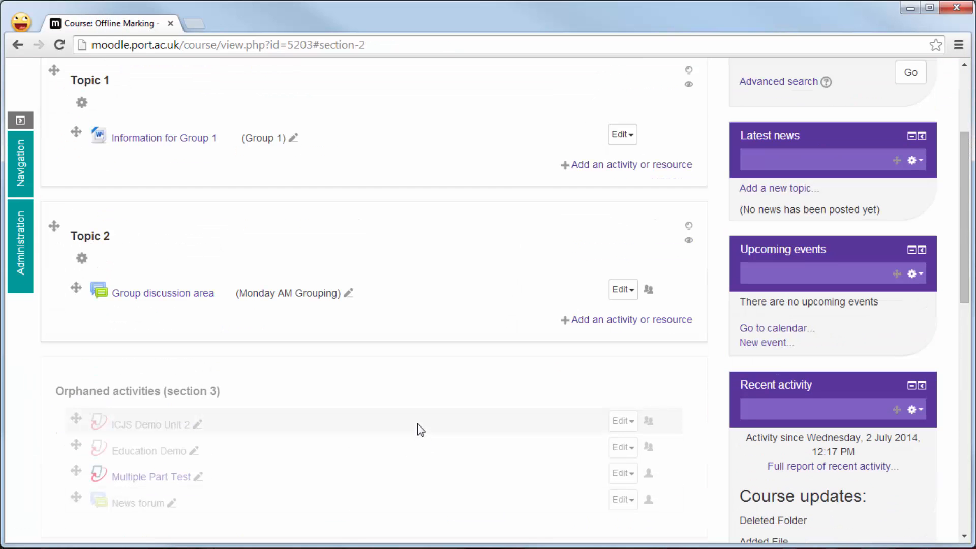